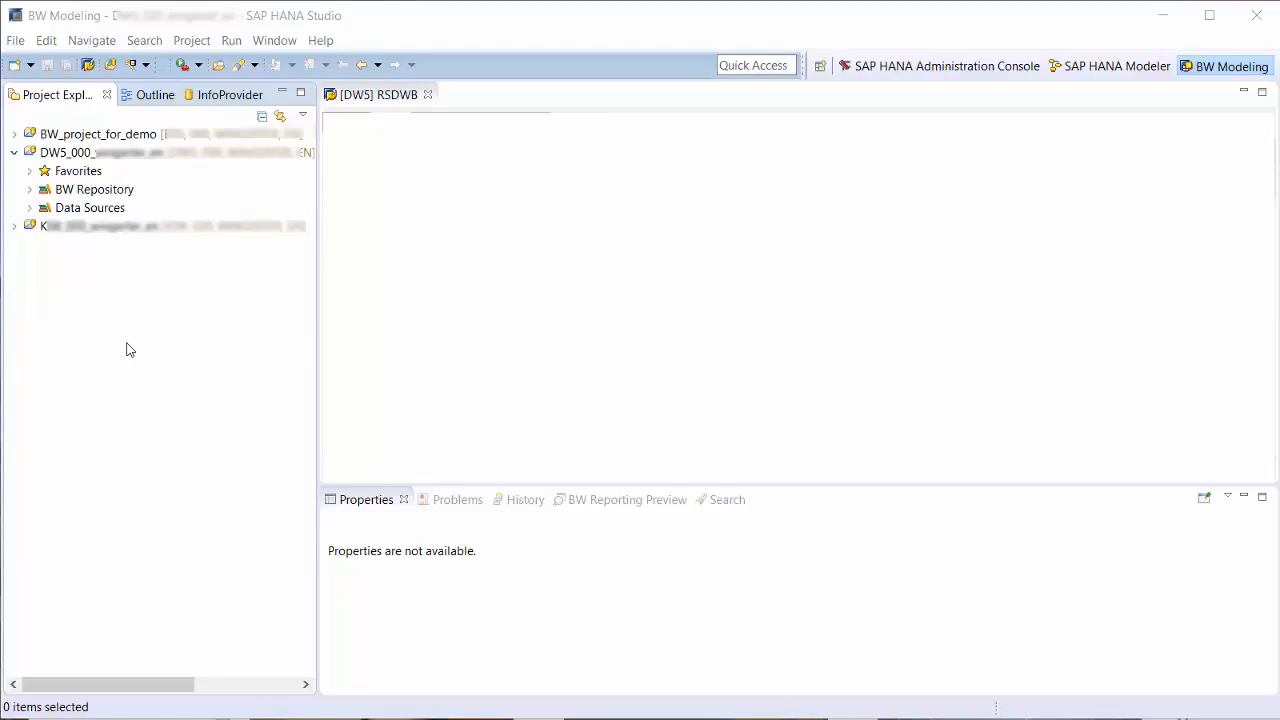
# - Create a data flow in the DW5 project with InfoArea TADEMO, name DF_DEMO2 and description dataflow2
pyautogui.rightClick(132, 152)
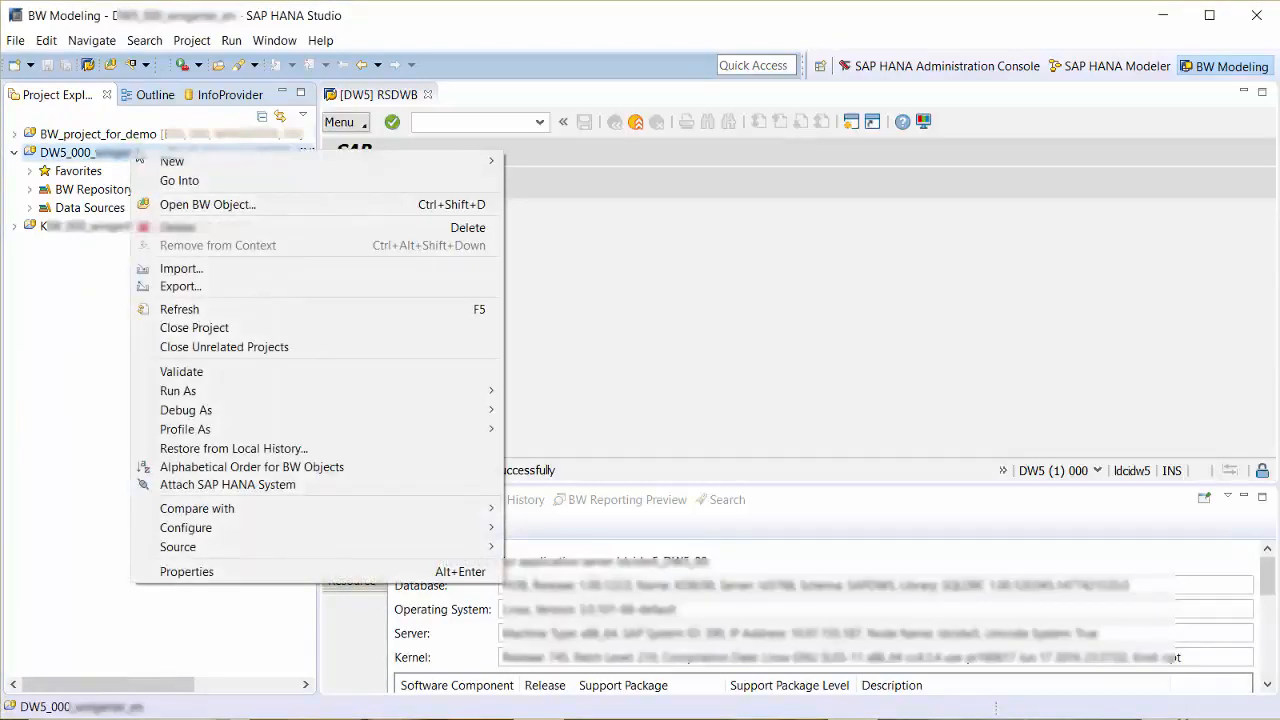
pyautogui.moveTo(172, 162)
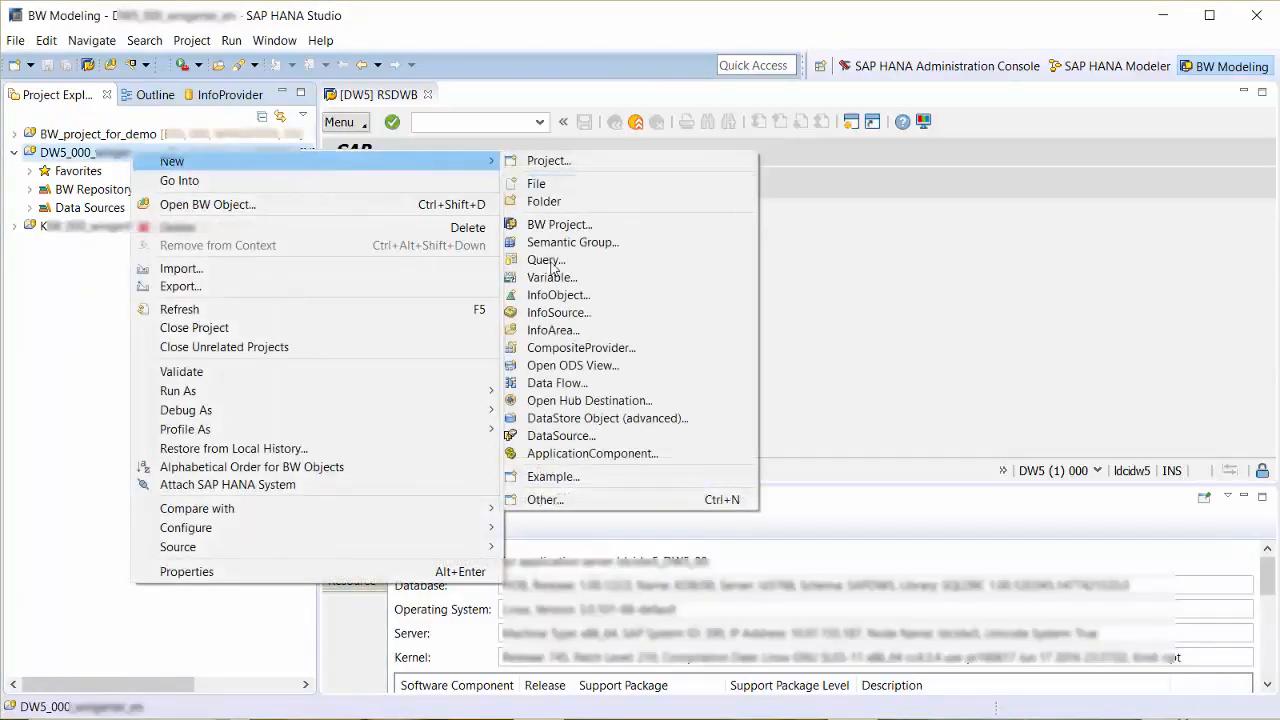
pyautogui.click(541, 386)
pyautogui.write('TADEMO')
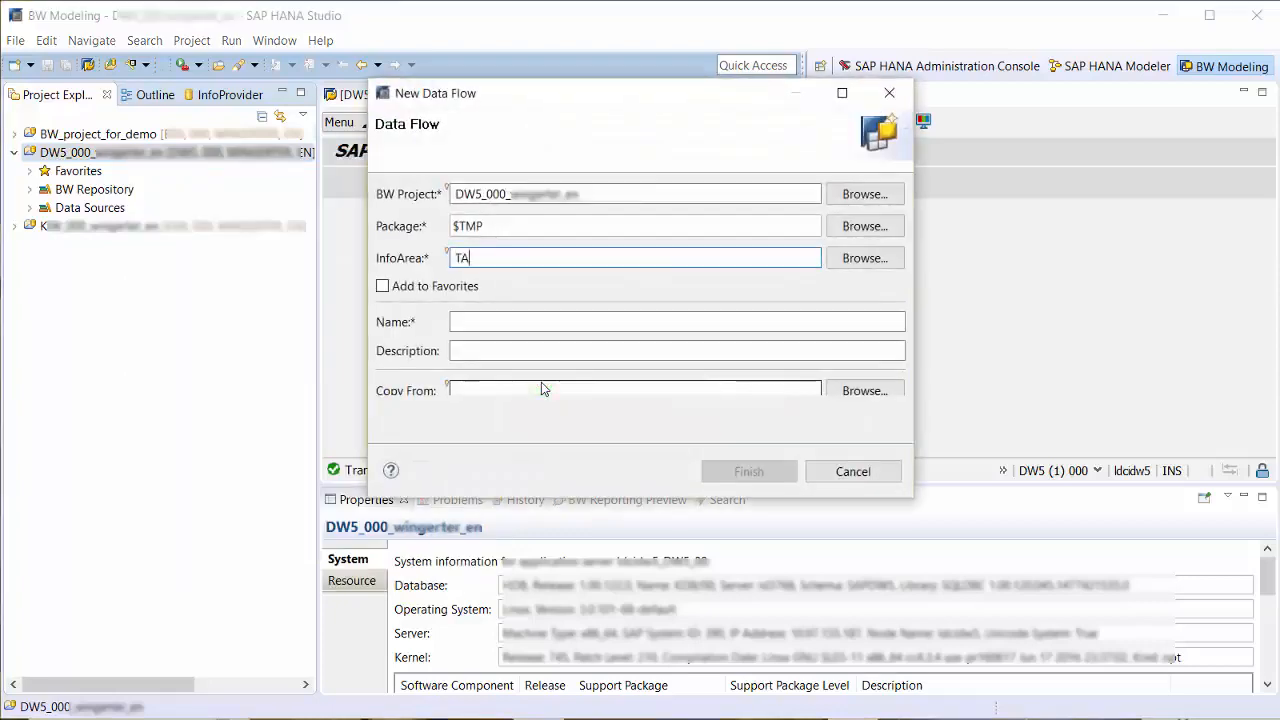
pyautogui.click(490, 324)
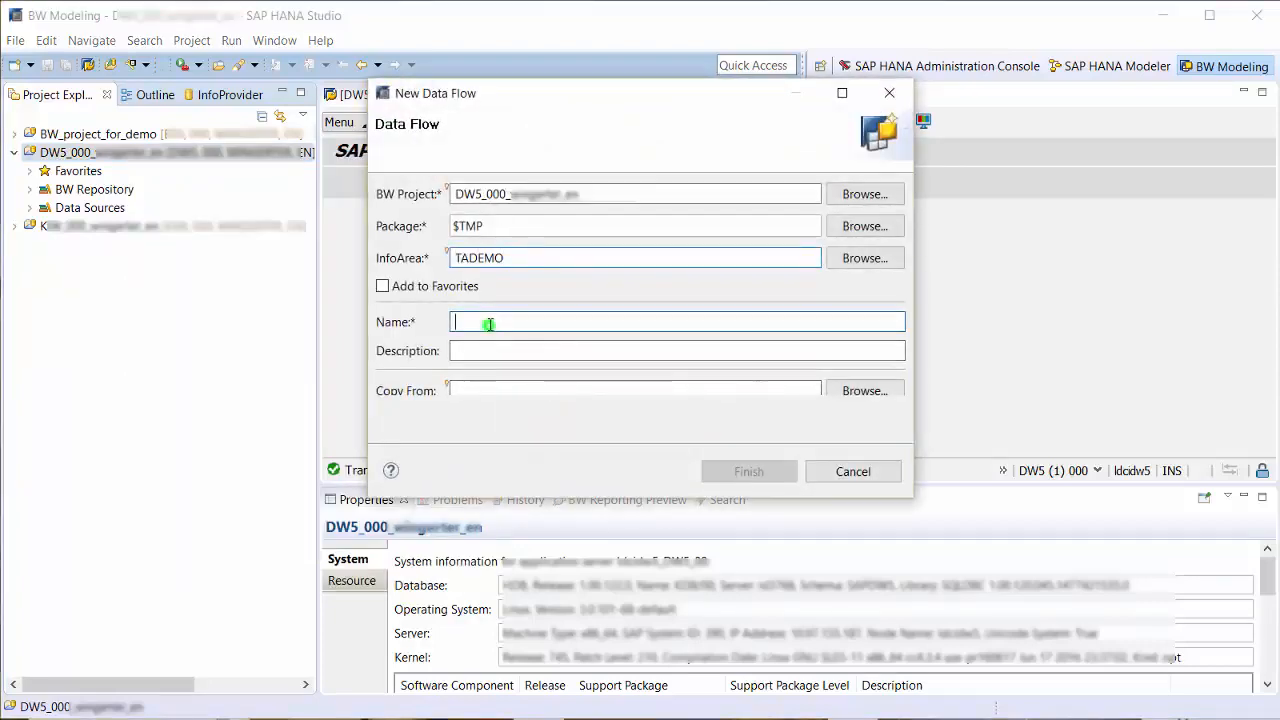
pyautogui.write('DF_DEMO2')
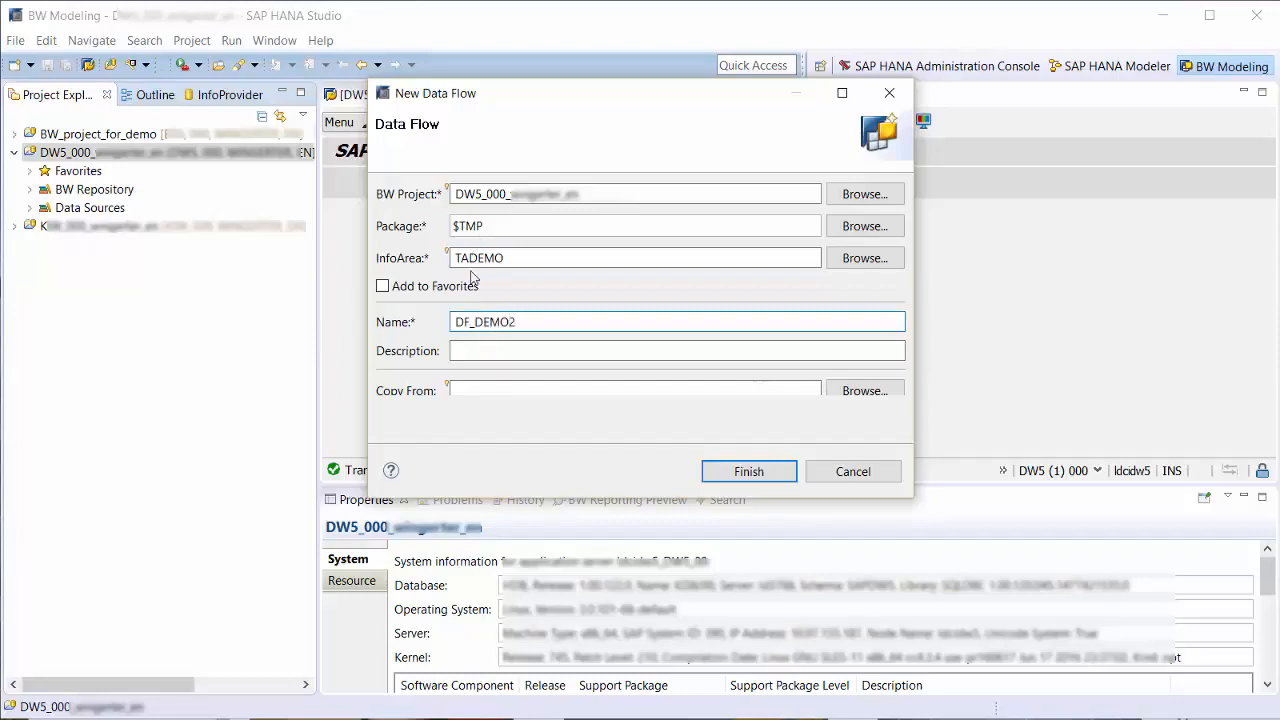
pyautogui.click(471, 352)
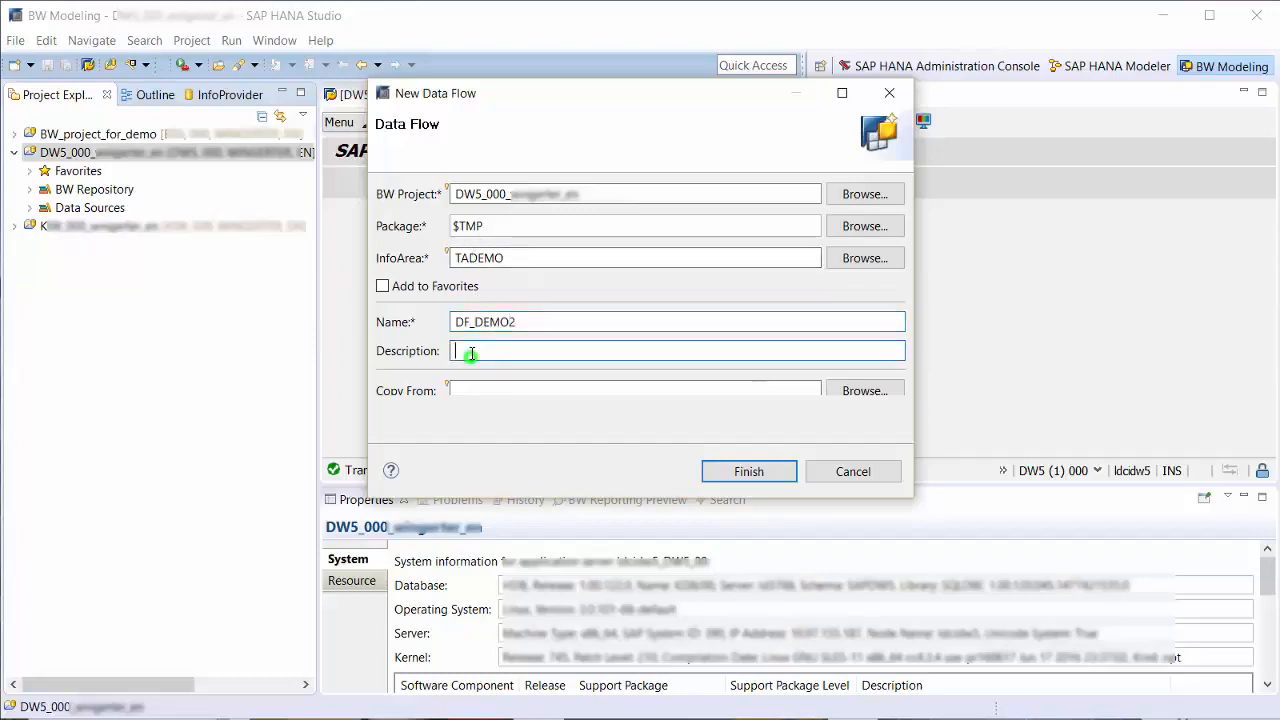
pyautogui.write('dataflow2')
pyautogui.click(713, 471)
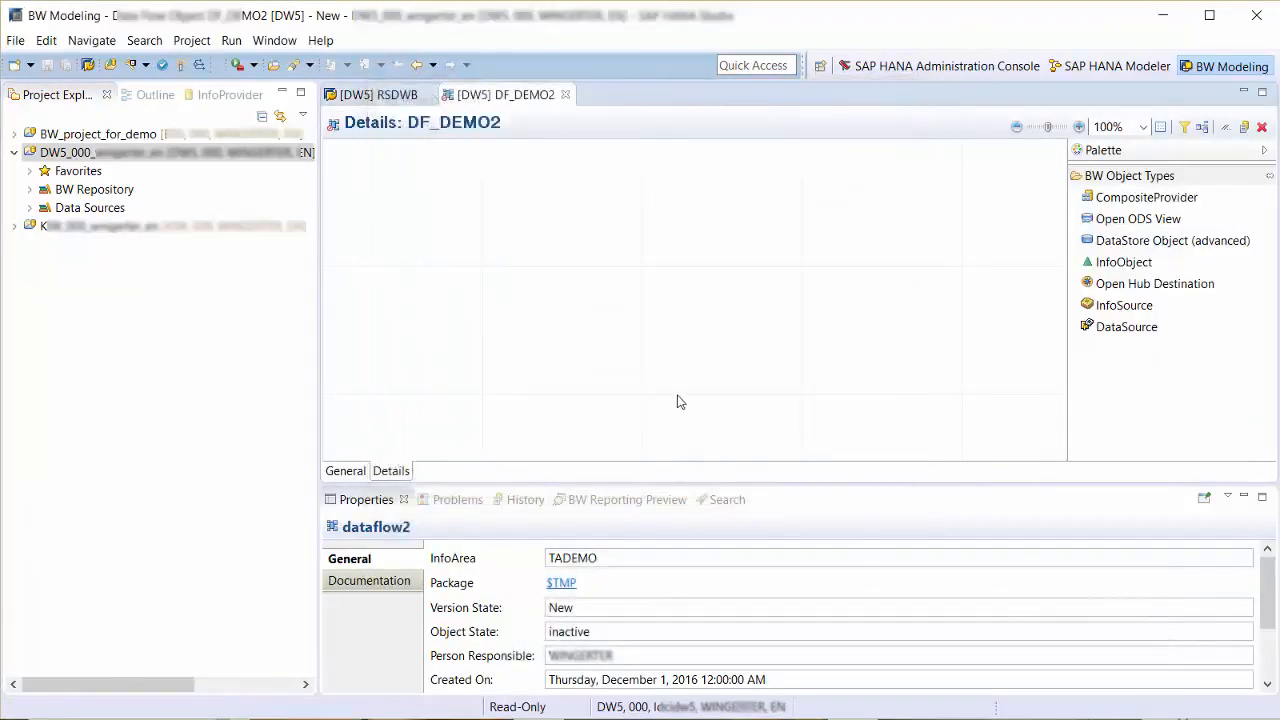
# - Add the existing DataSource 0FLIGHT_BOOKING_DATA of source system Q93ODPSAPI to the data flow, searching for 0flig
pyautogui.rightClick(645, 387)
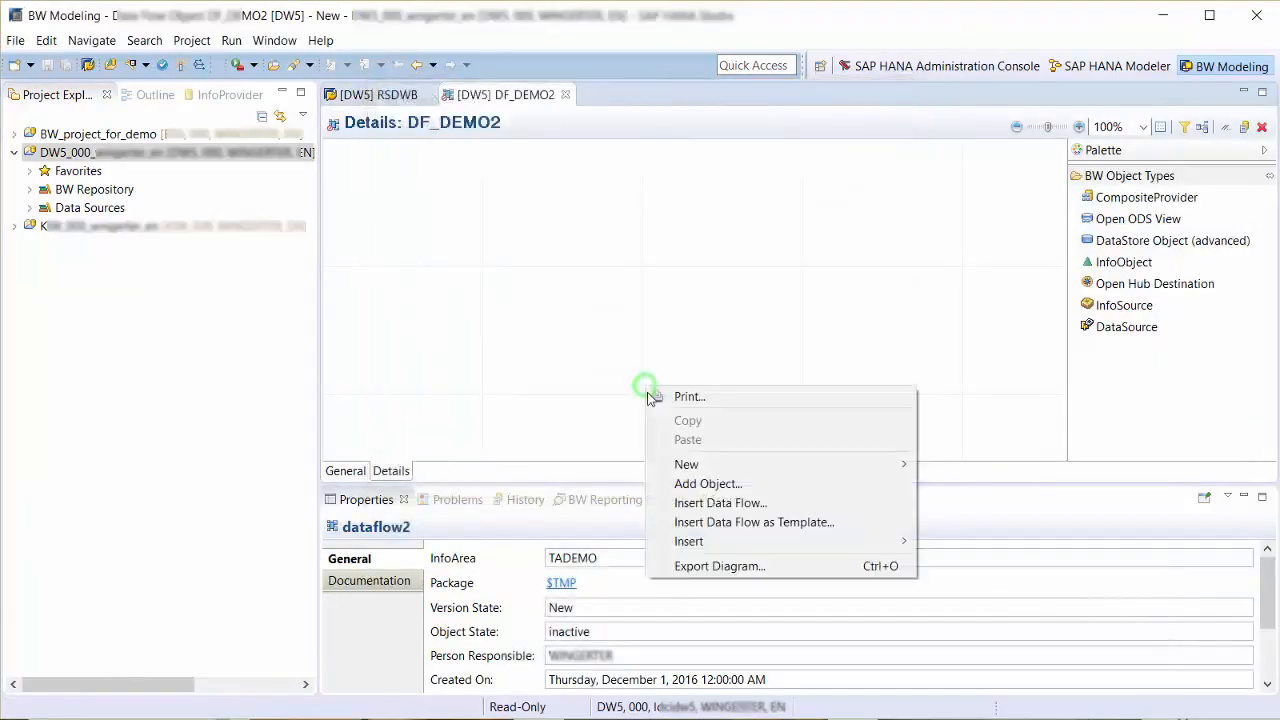
pyautogui.click(688, 484)
pyautogui.write('0')
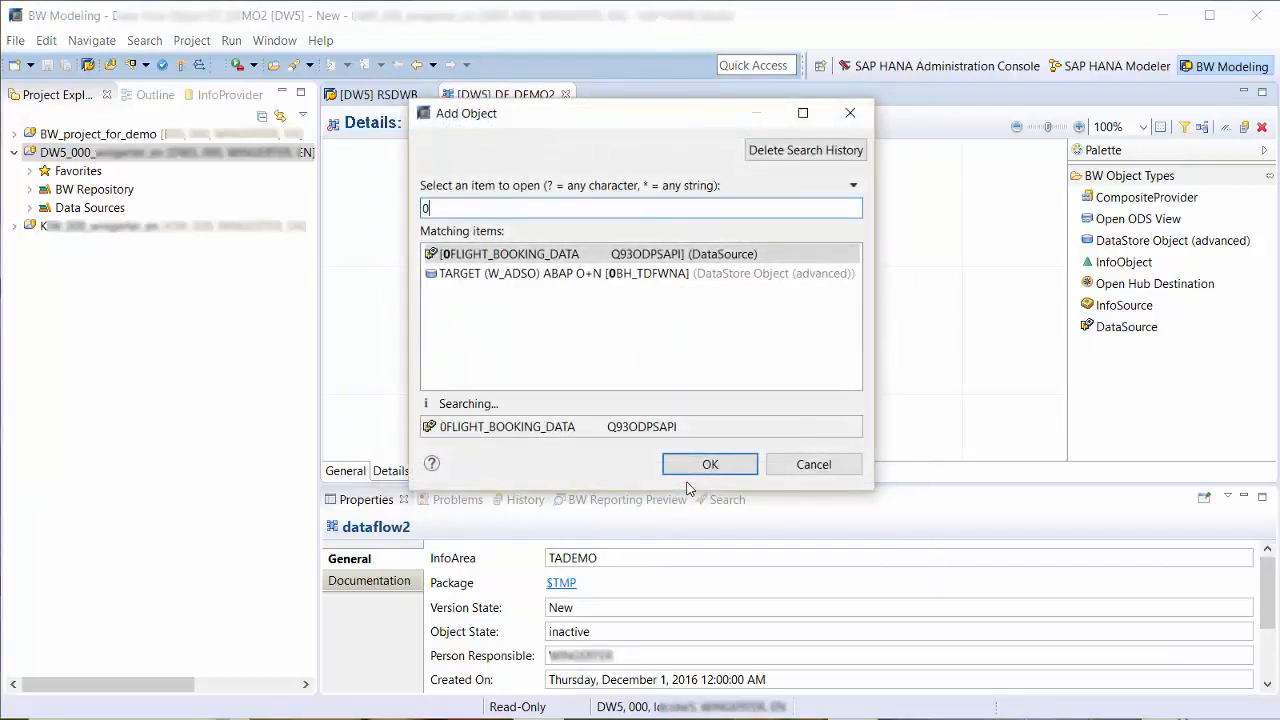
pyautogui.write('flig')
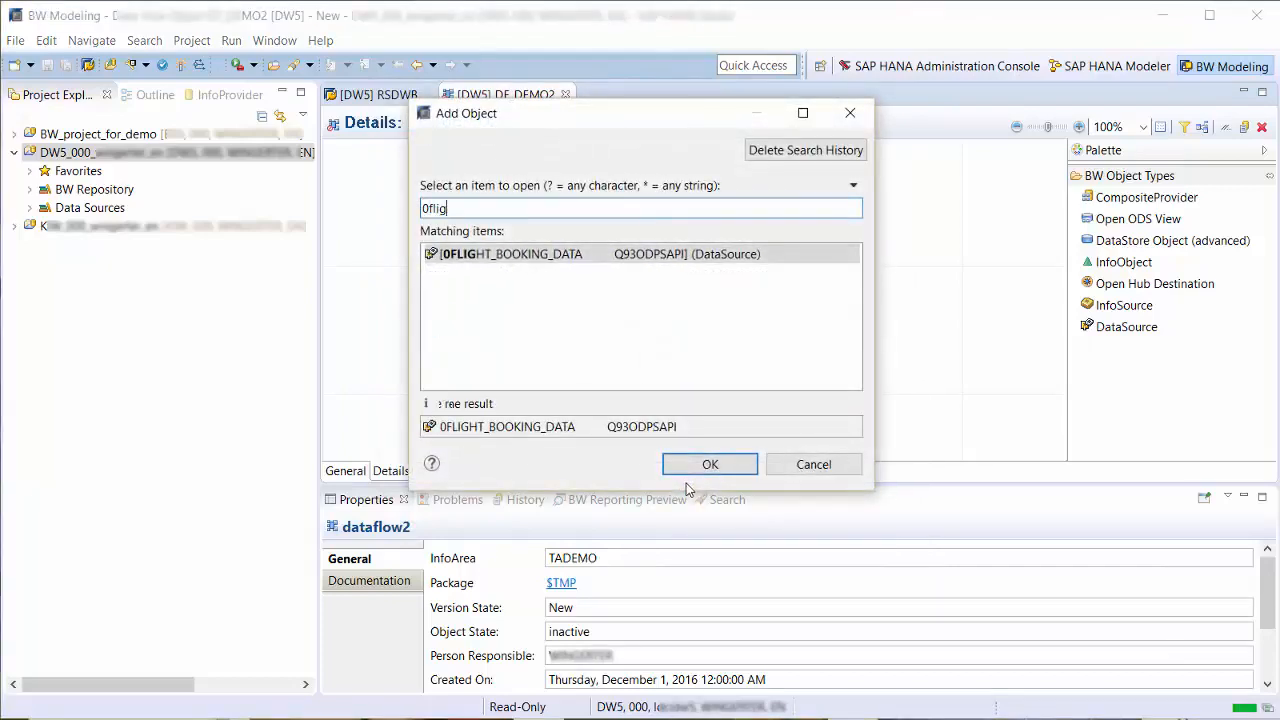
pyautogui.click(522, 258)
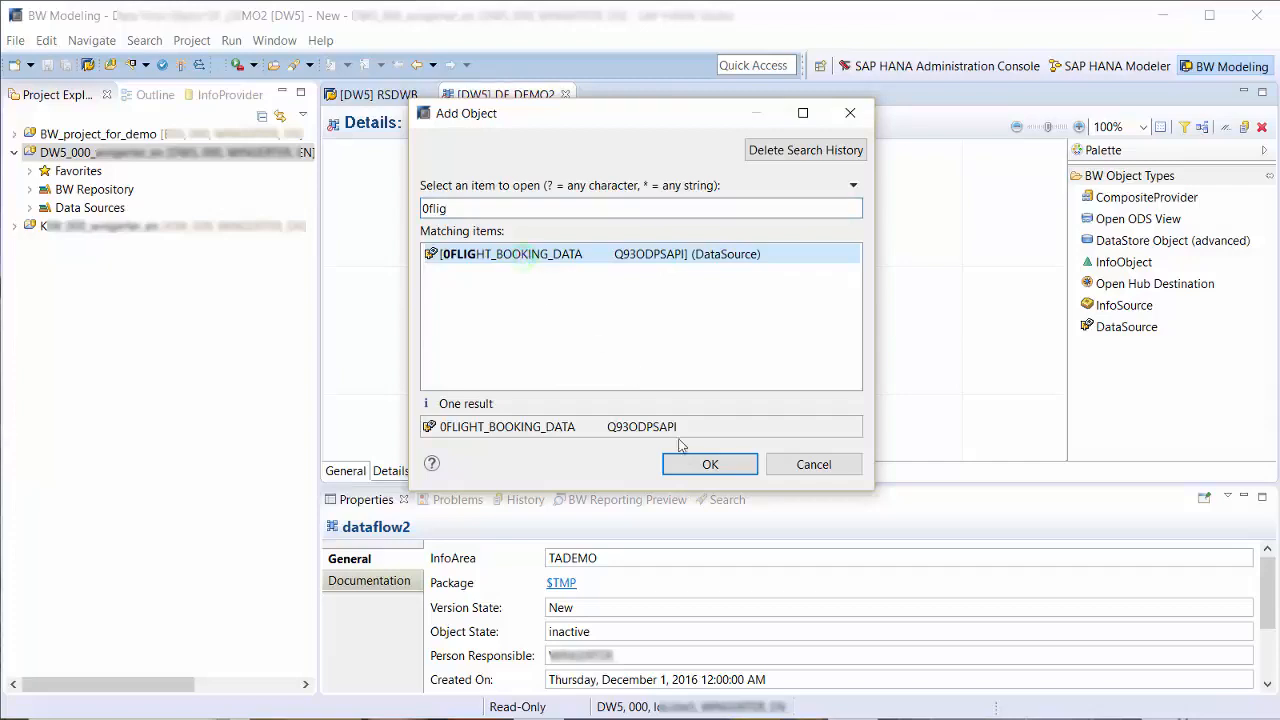
pyautogui.click(702, 464)
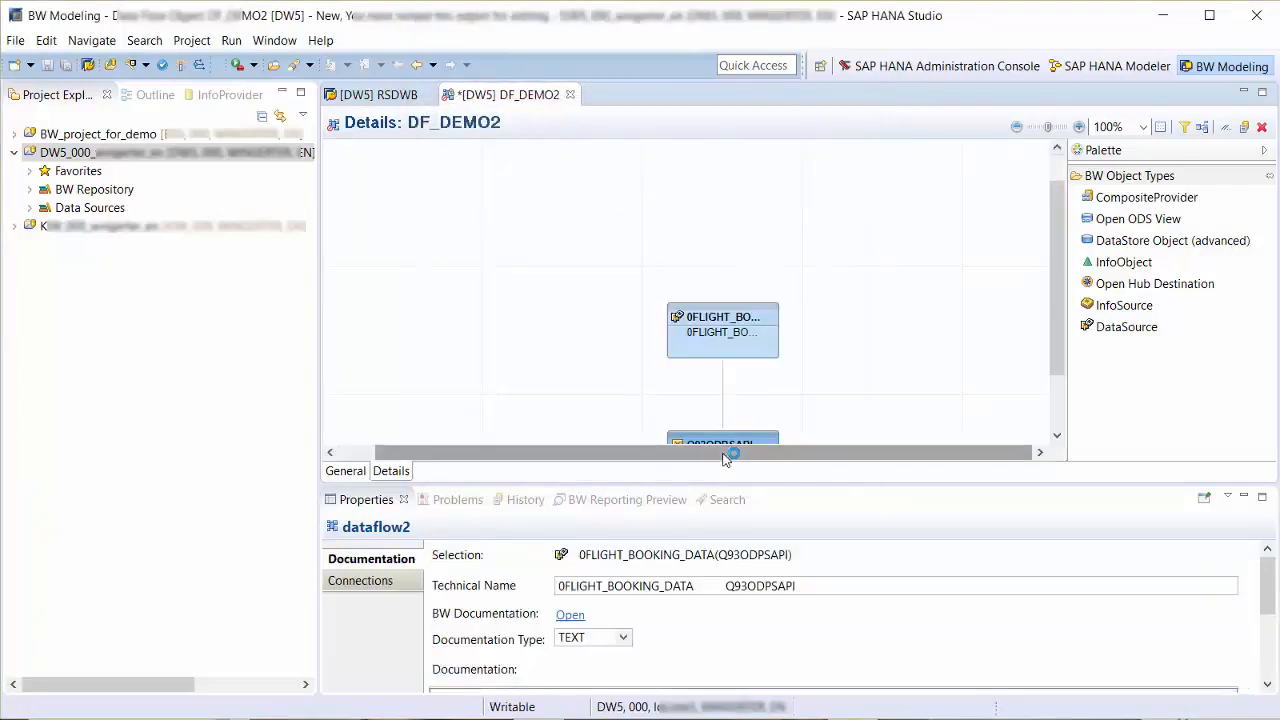
# - Place a new DataStore Object (advanced) node above the DataSource and connect the DataSource to it
pyautogui.click(1093, 243)
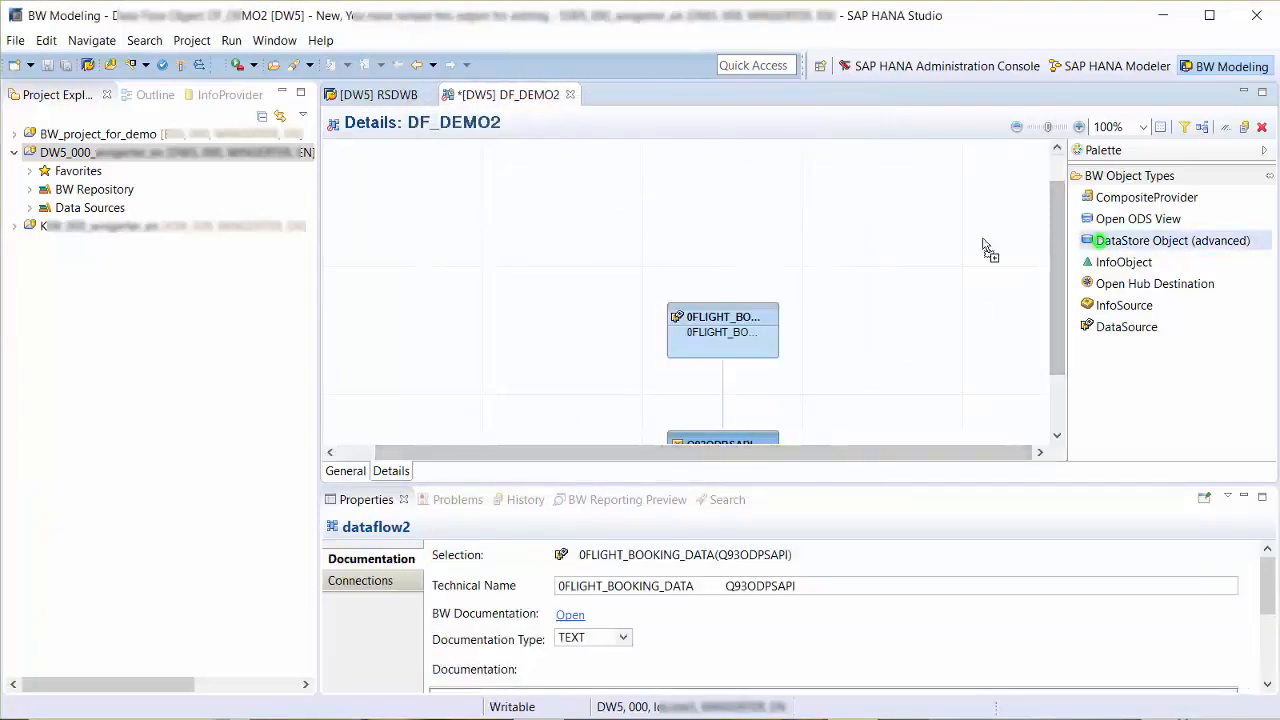
pyautogui.click(757, 220)
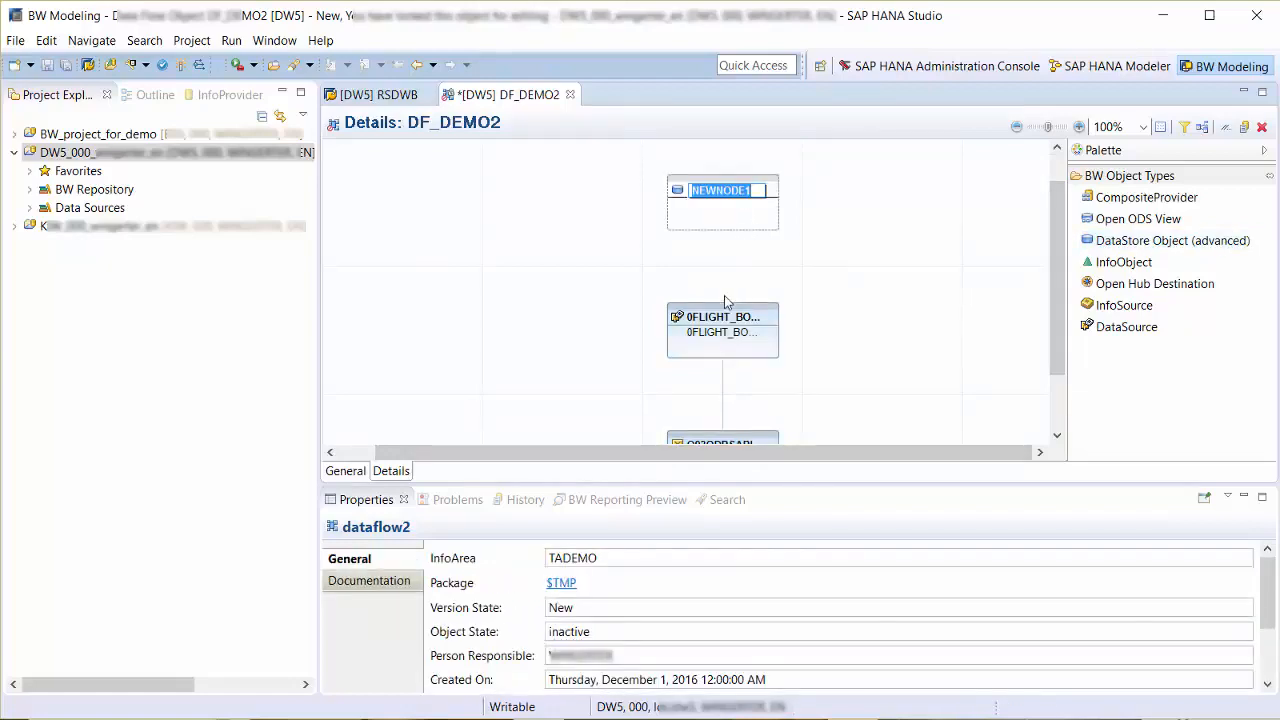
pyautogui.moveTo(722, 310); pyautogui.dragTo(730, 218)
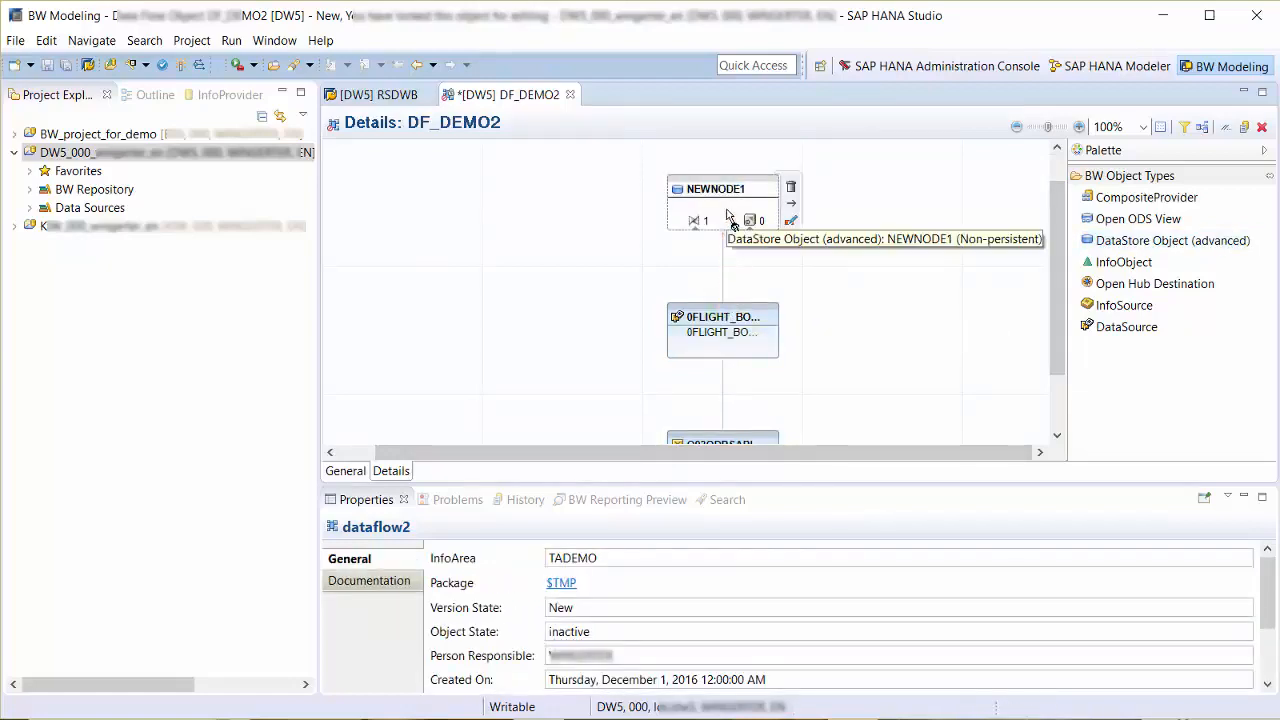
# - Create the new node's DataStore object as DF_ADSO1 with description dataflow adso1, using the DataSource template, and activate it
pyautogui.doubleClick(730, 218)
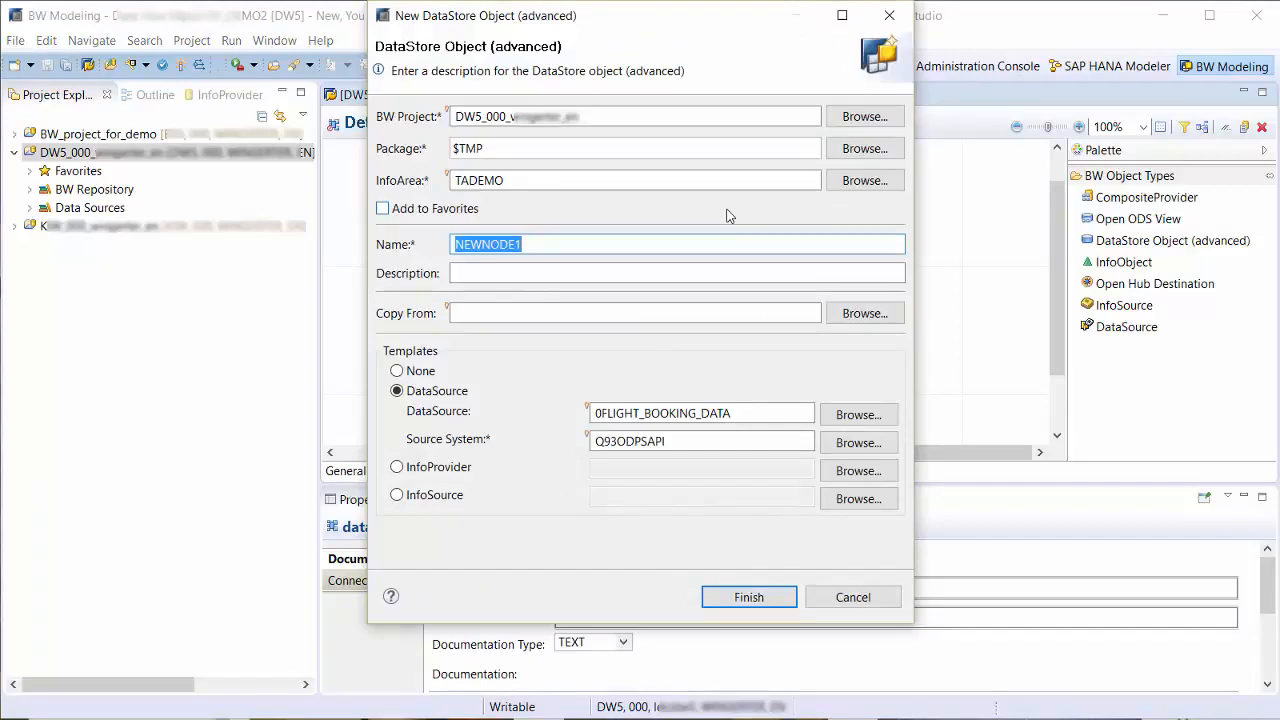
pyautogui.write('DF_ADSO1')
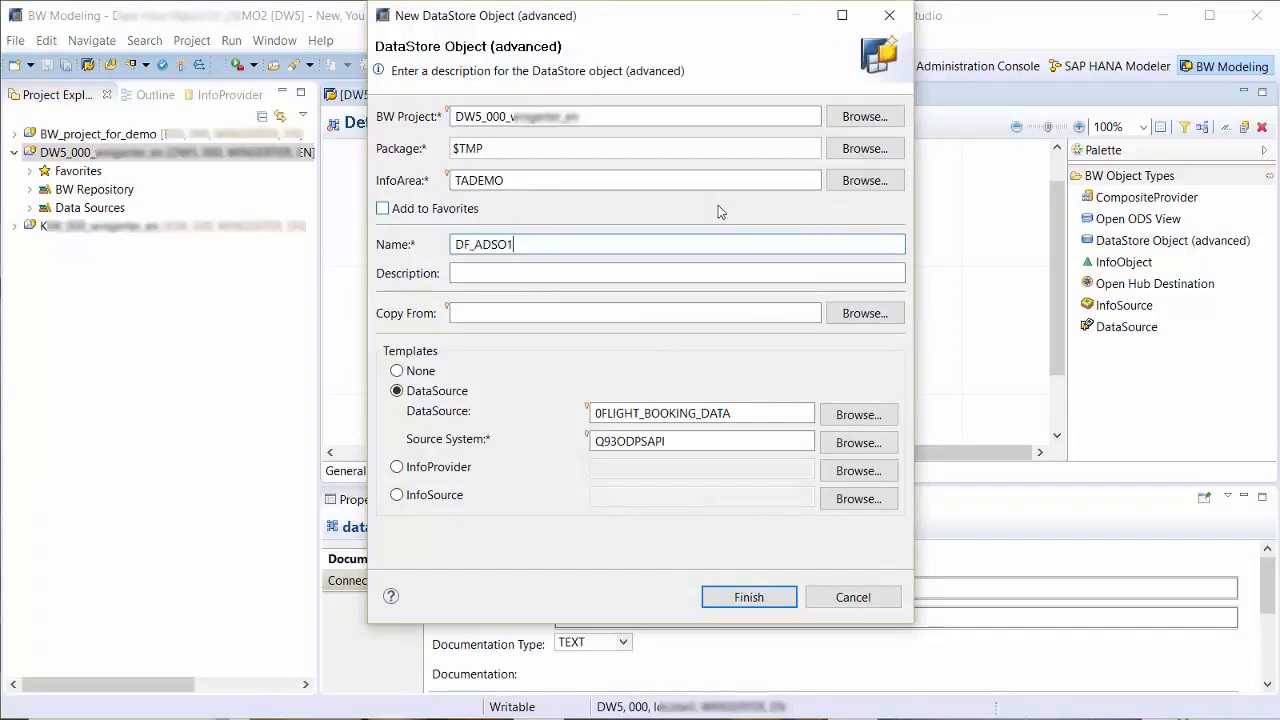
pyautogui.click(622, 268)
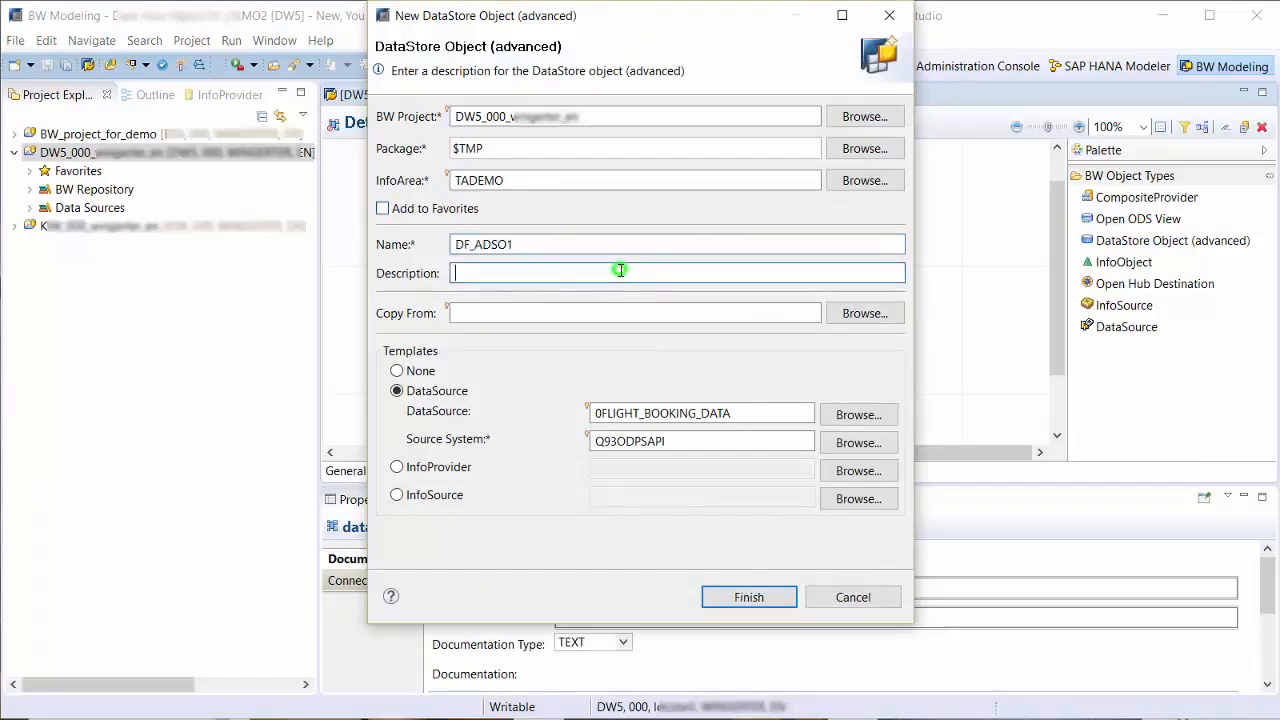
pyautogui.write('dataflow adso1')
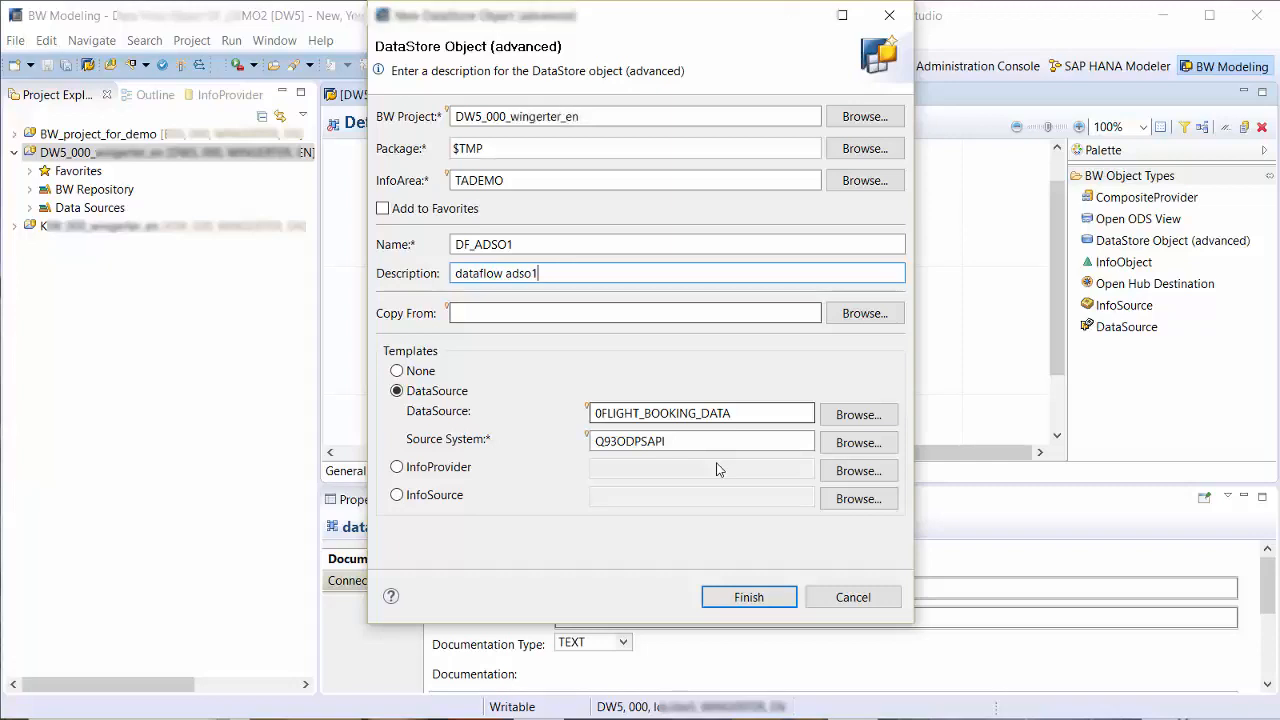
pyautogui.click(757, 597)
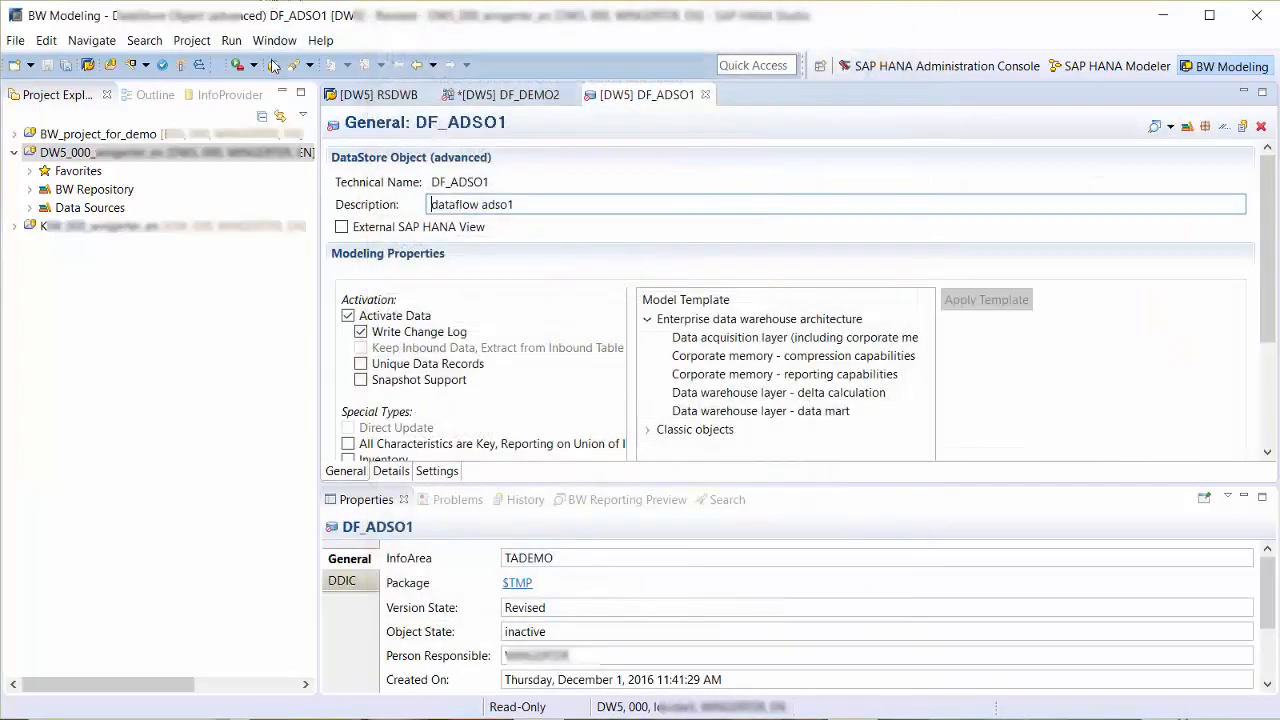
pyautogui.click(184, 67)
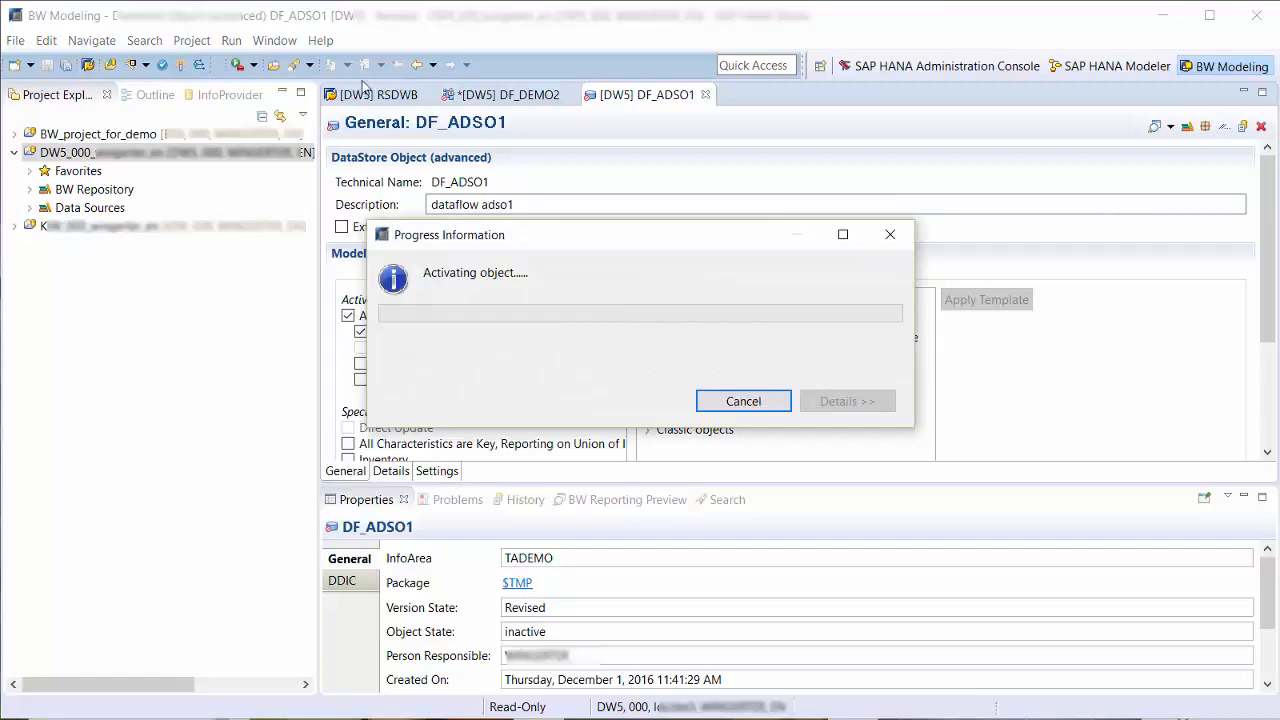
# - From the DF_DEMO2 data flow, create the transformation from 0FLIGHT_BOOKING_DATA to DF_ADSO1 and store it as a local object
pyautogui.click(480, 95)
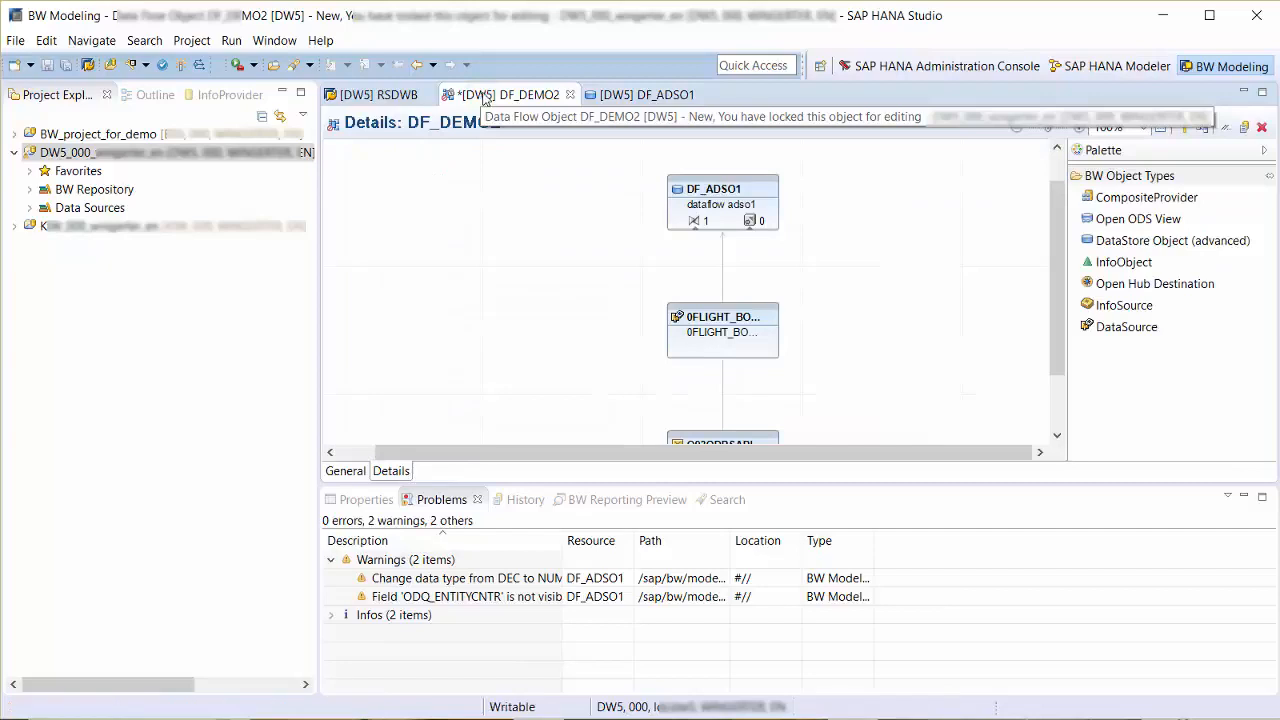
pyautogui.click(724, 205)
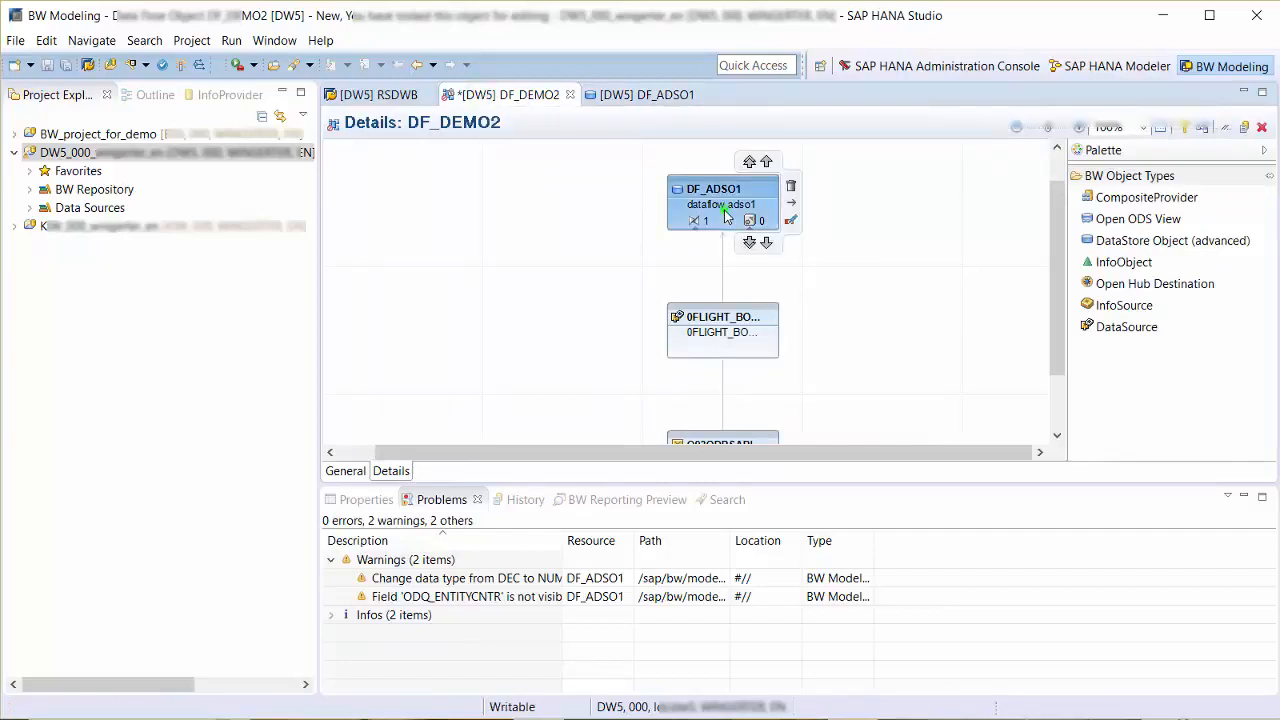
pyautogui.rightClick(724, 208)
pyautogui.moveTo(765, 348)
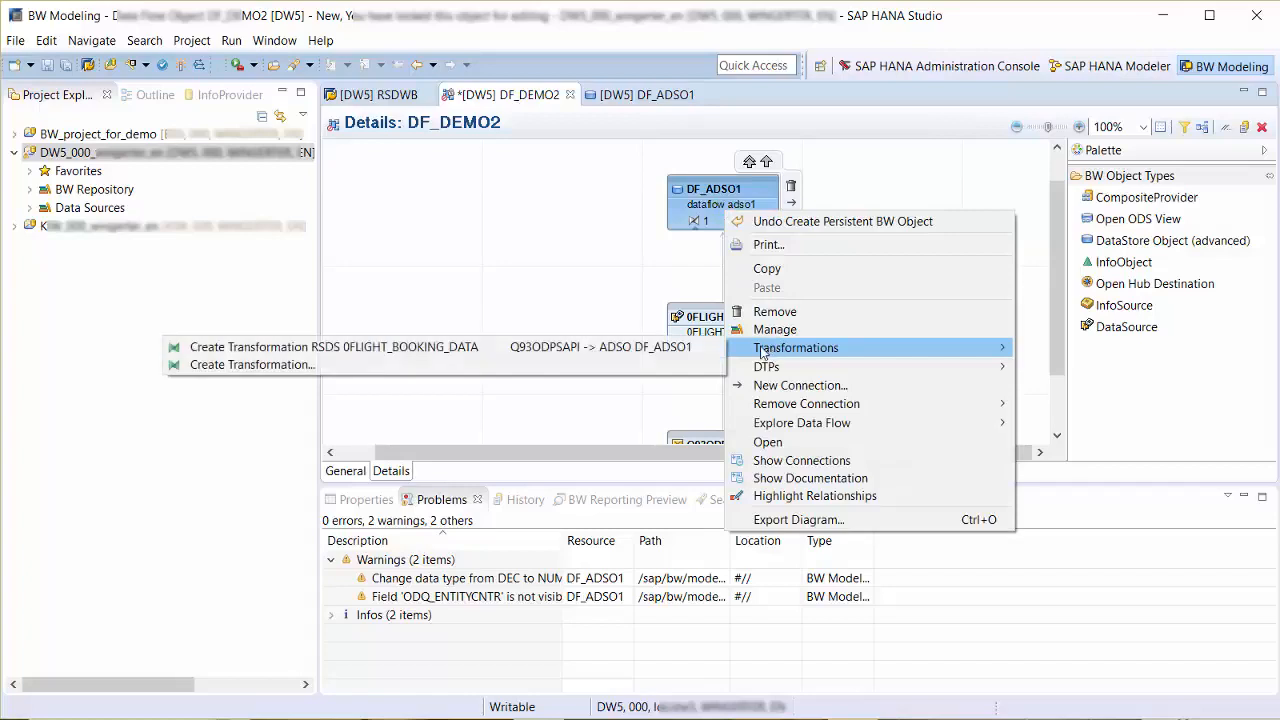
pyautogui.click(697, 347)
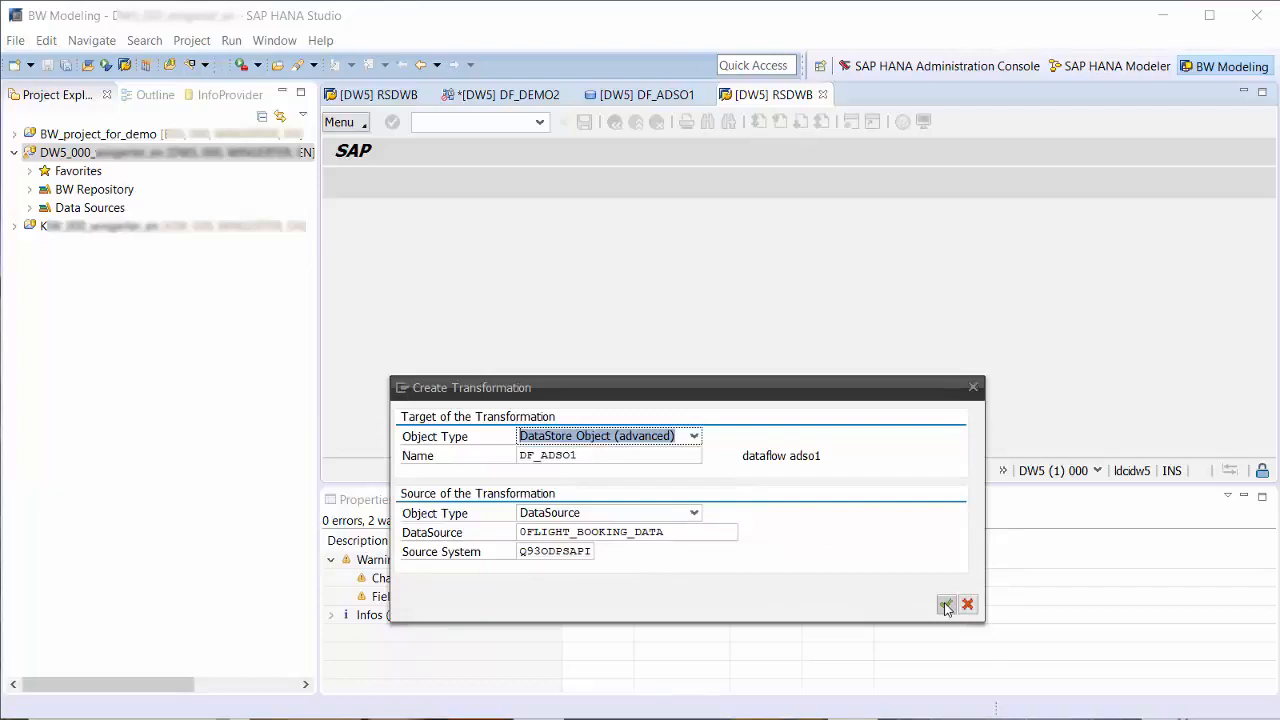
pyautogui.click(945, 605)
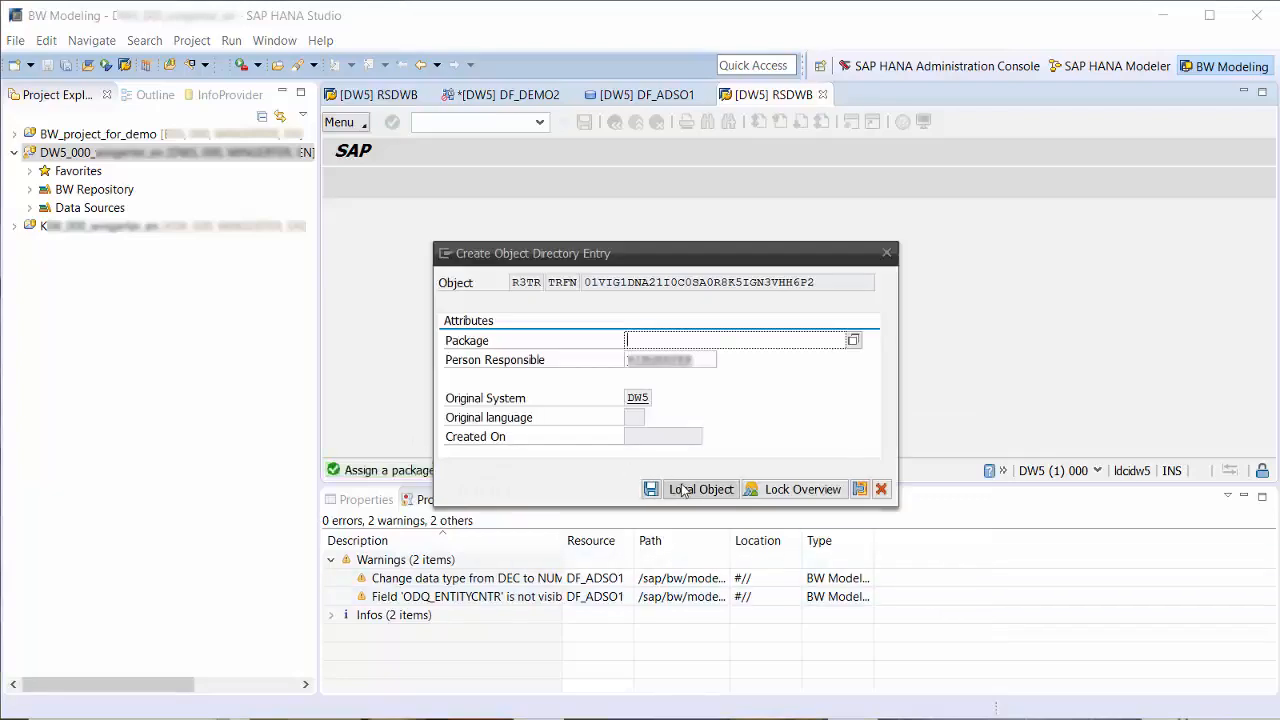
pyautogui.click(683, 488)
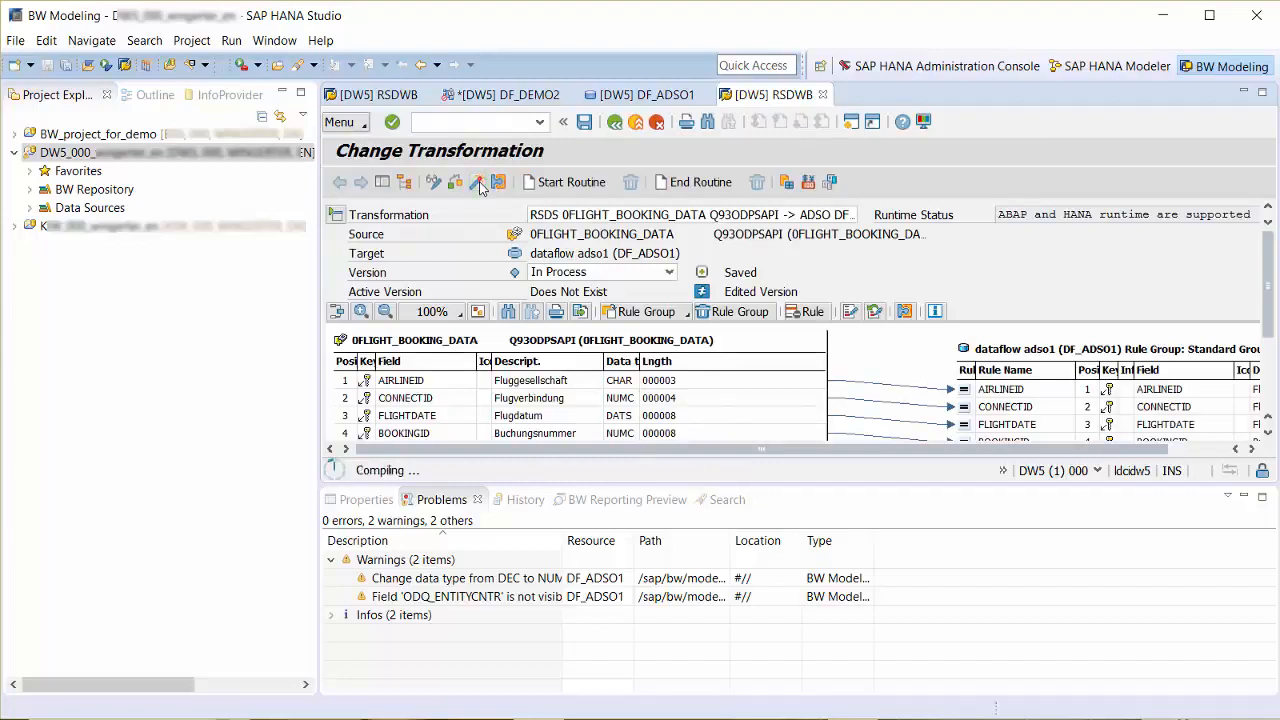
# - Return to the DF_DEMO2 data flow, save it and show its properties
pyautogui.click(493, 96)
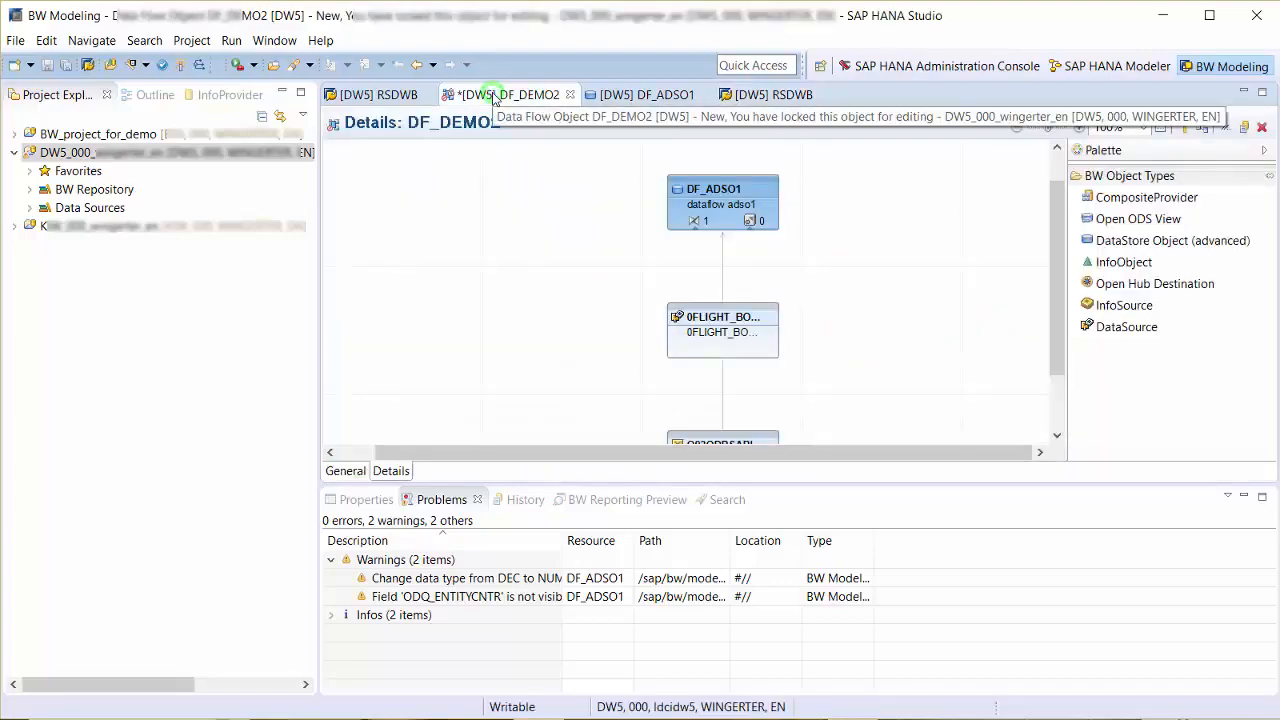
pyautogui.hotkey('ctrl', 's')
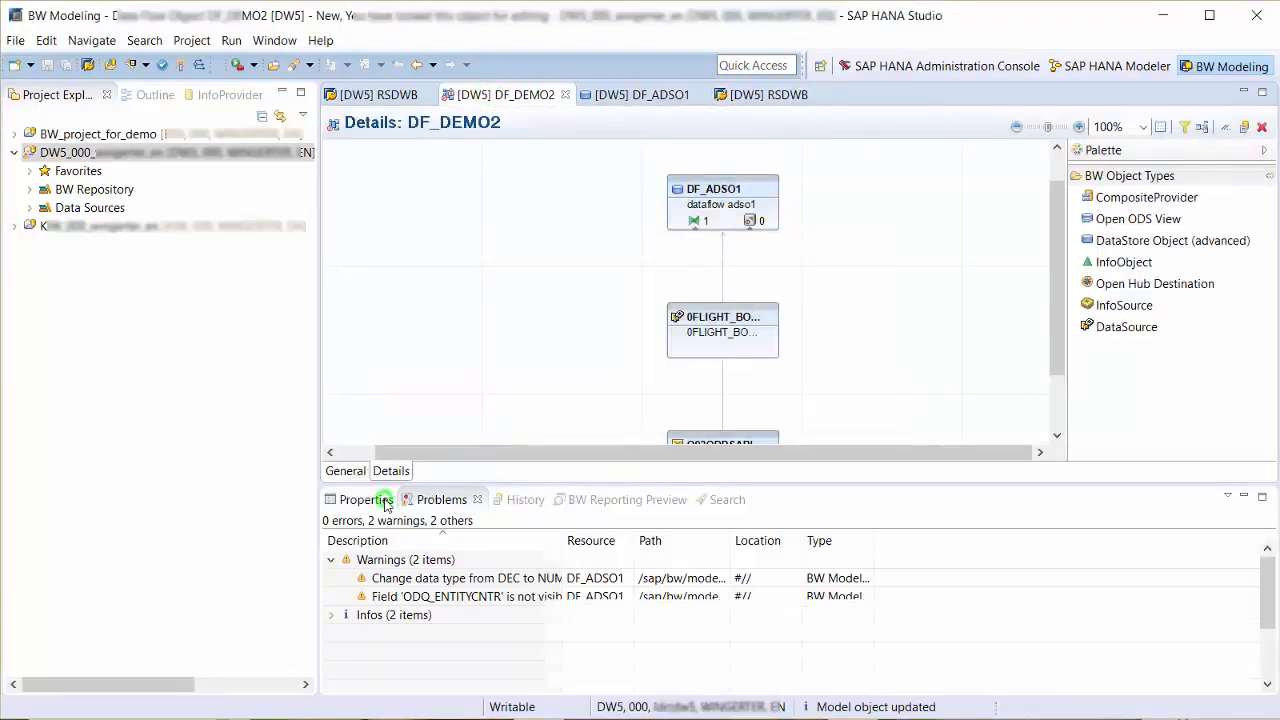
pyautogui.click(362, 499)
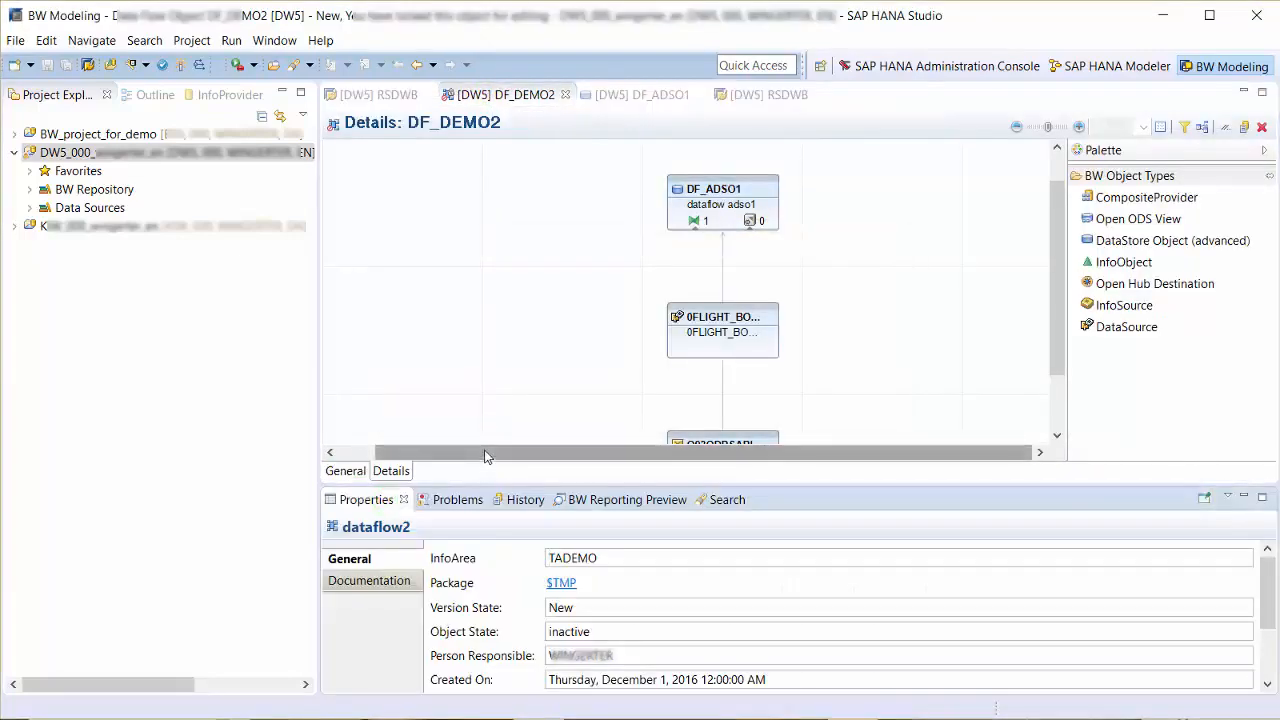
# - Add a data transfer process from 0FLIGHT_BOOKING_DATA to DF_ADSO1 and open its creation from the DataSource's outgoing connections
pyautogui.moveTo(743, 260)
pyautogui.moveTo(745, 318)
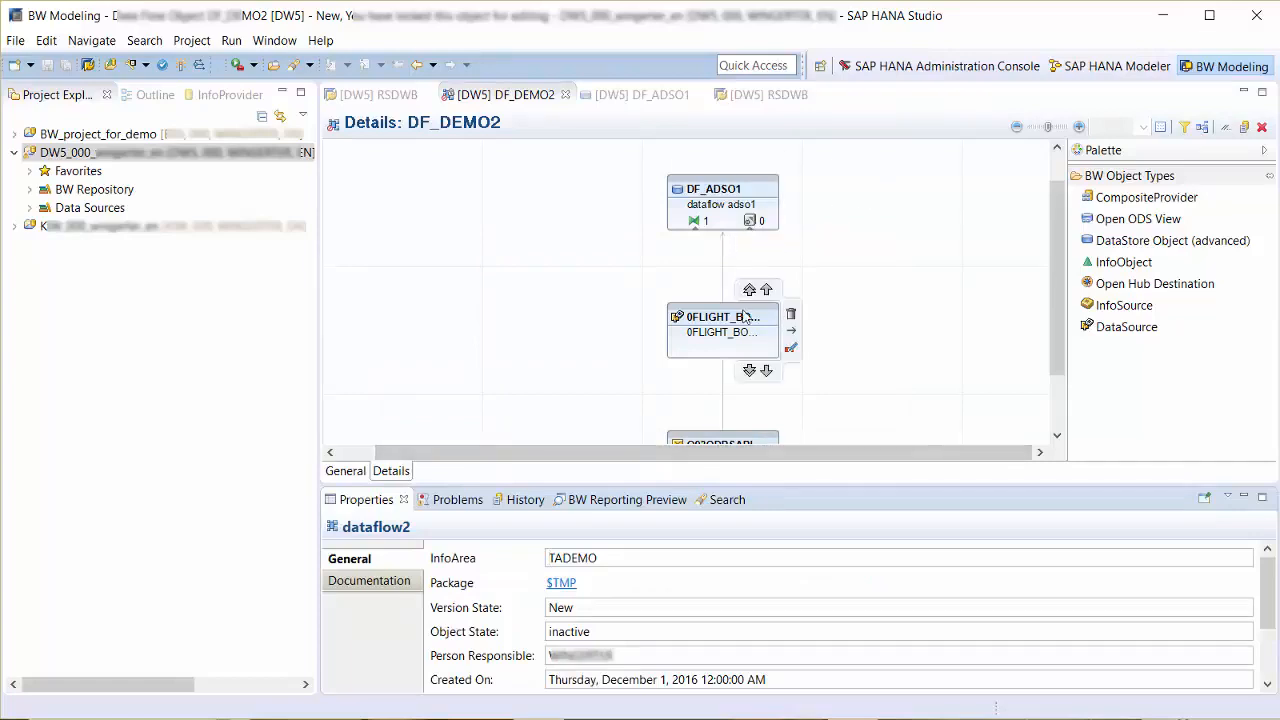
pyautogui.moveTo(749, 292); pyautogui.dragTo(758, 210)
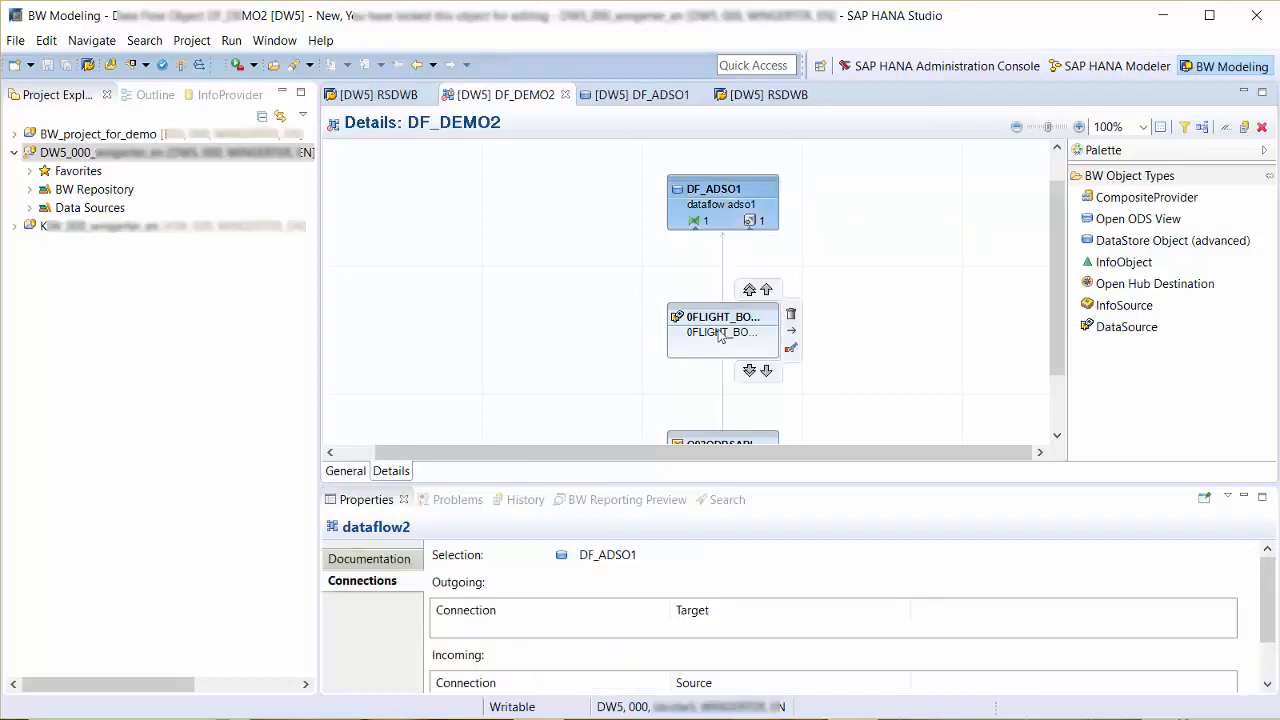
pyautogui.click(719, 342)
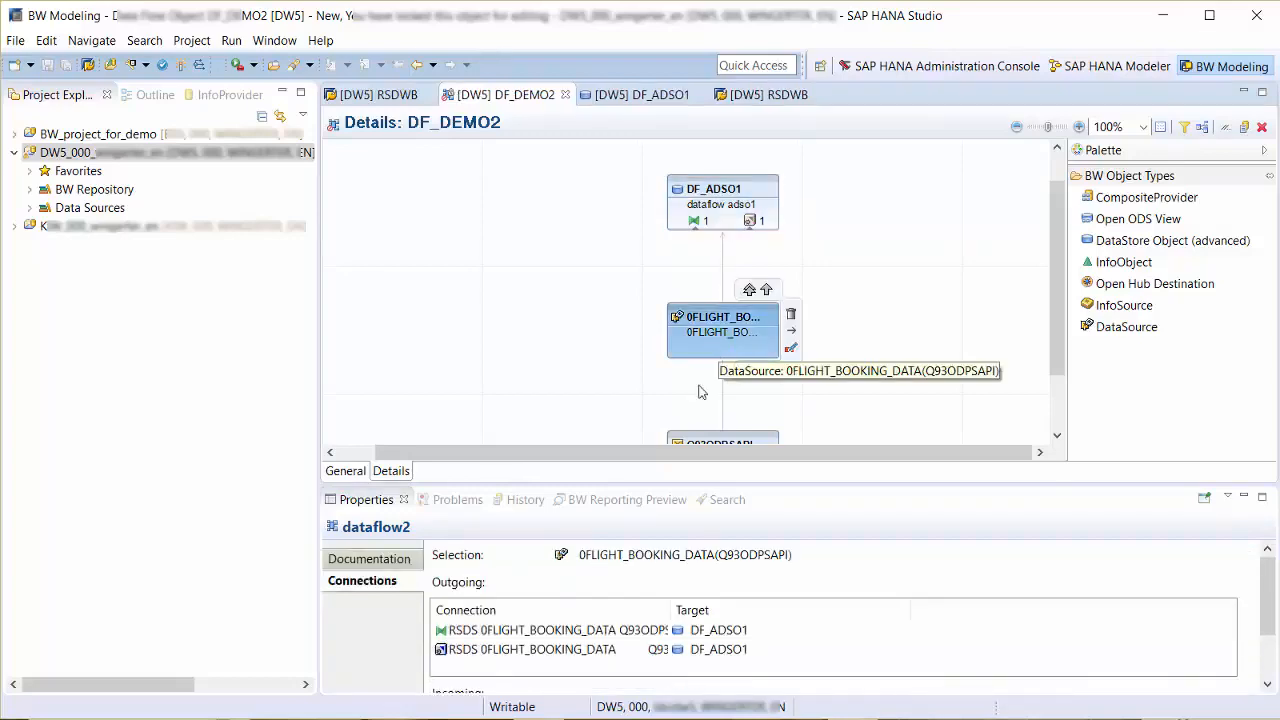
pyautogui.doubleClick(540, 650)
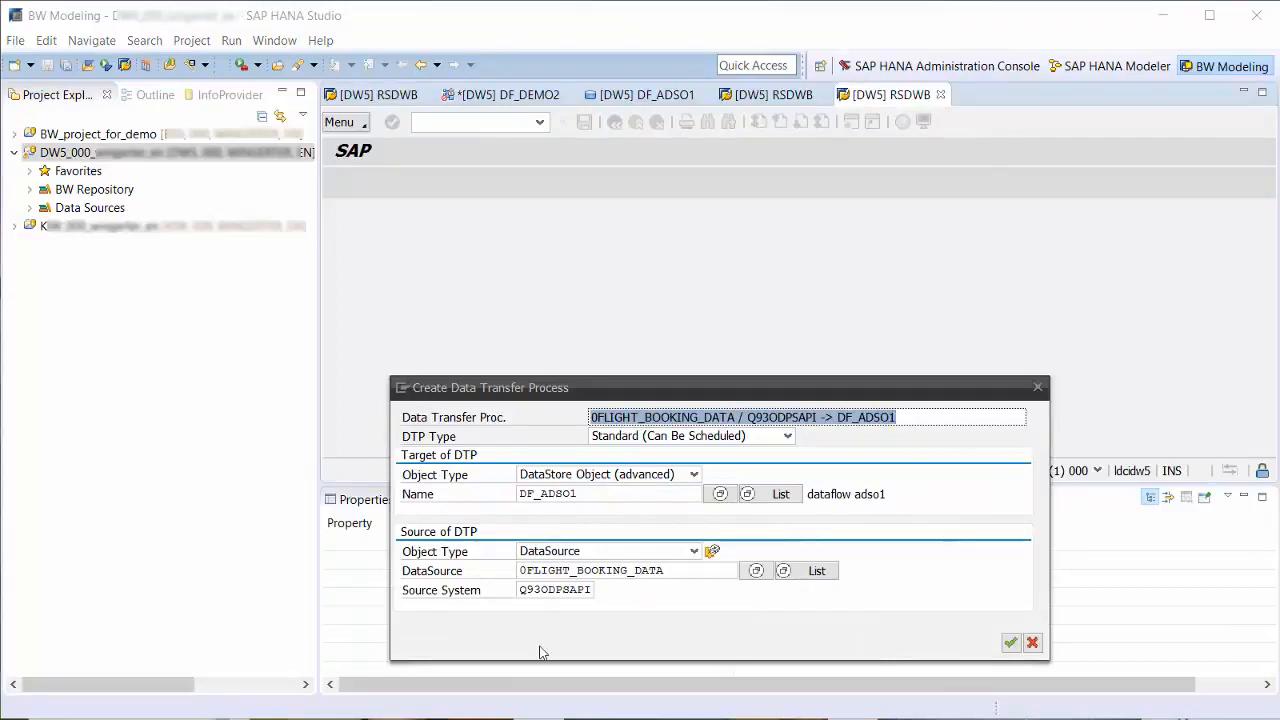
# - Create the standard data transfer process from 0FLIGHT_BOOKING_DATA to DF_ADSO1 as a local object and activate it
pyautogui.click(1010, 643)
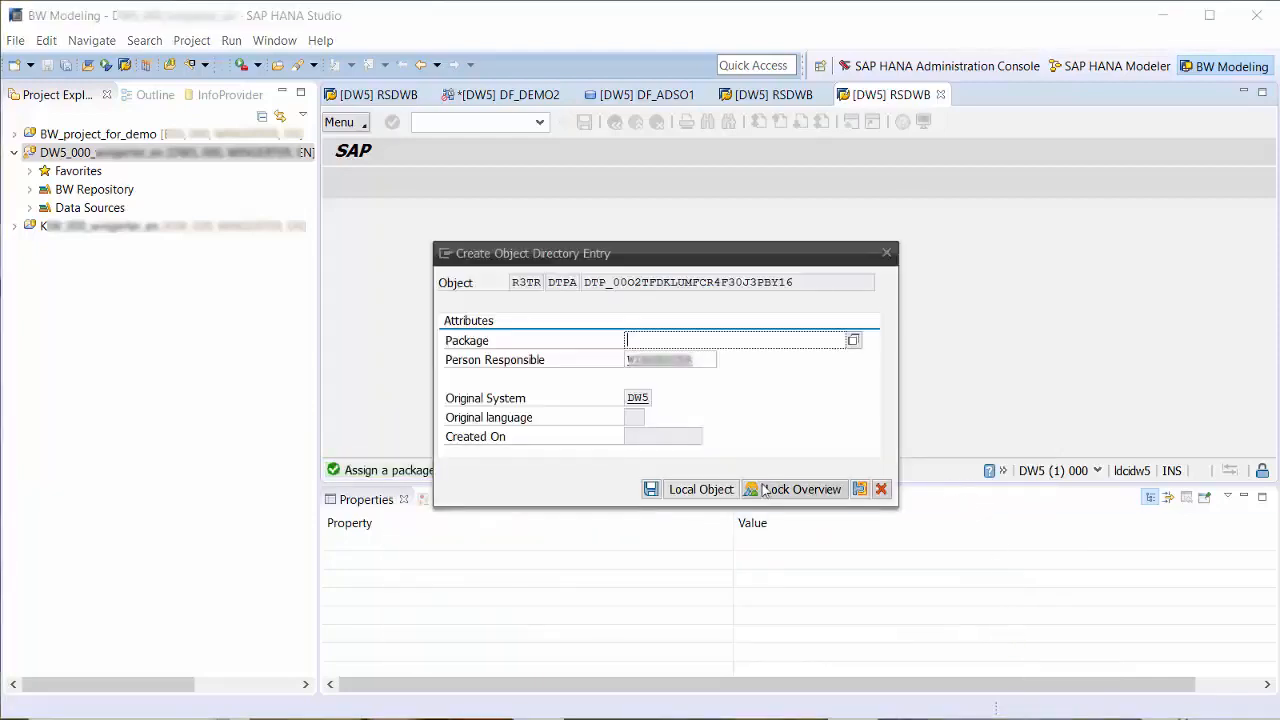
pyautogui.click(700, 489)
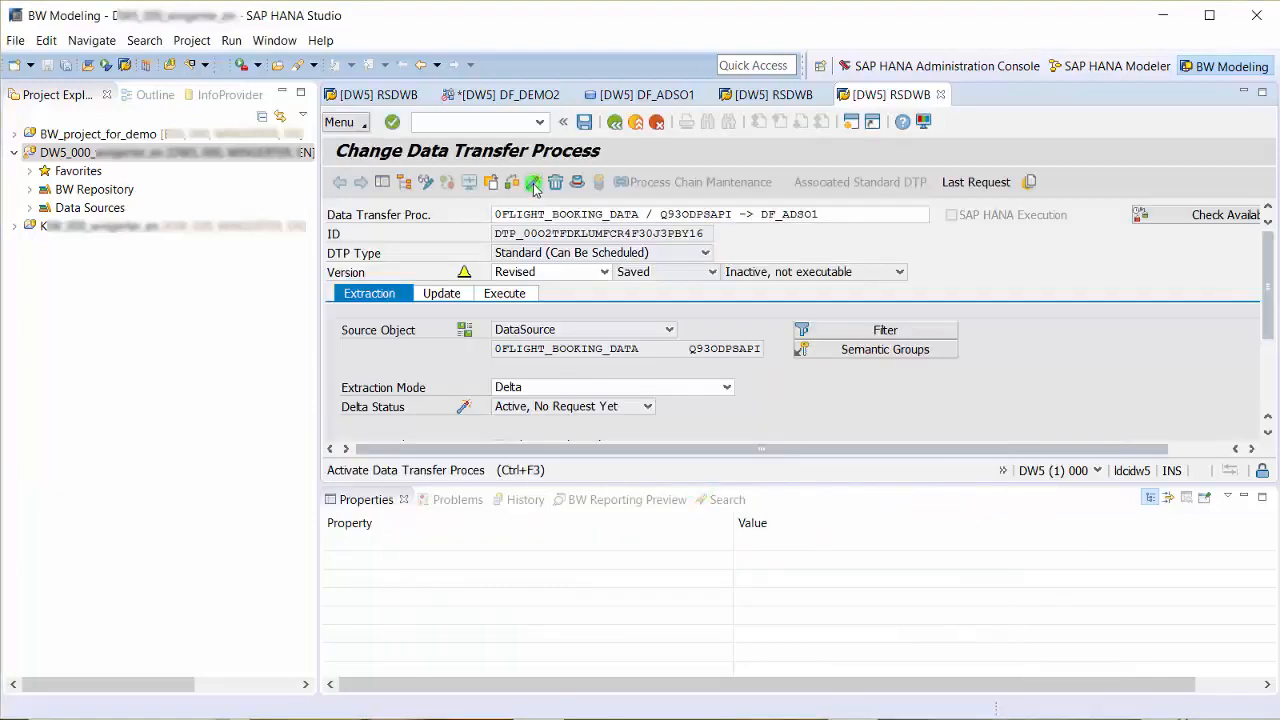
pyautogui.click(533, 186)
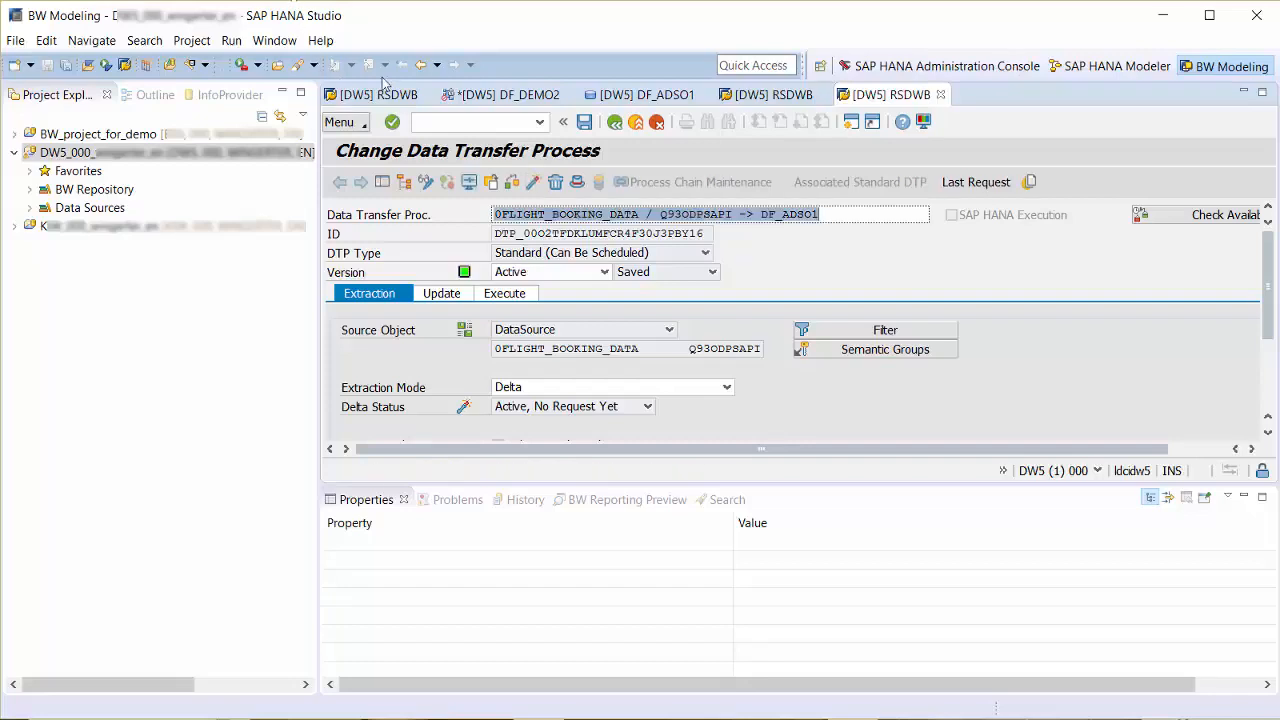
# - Return to the DF_DEMO2 data flow and add the existing advanced DataStore object TESTADSO4 beside DF_ADSO1
pyautogui.click(470, 95)
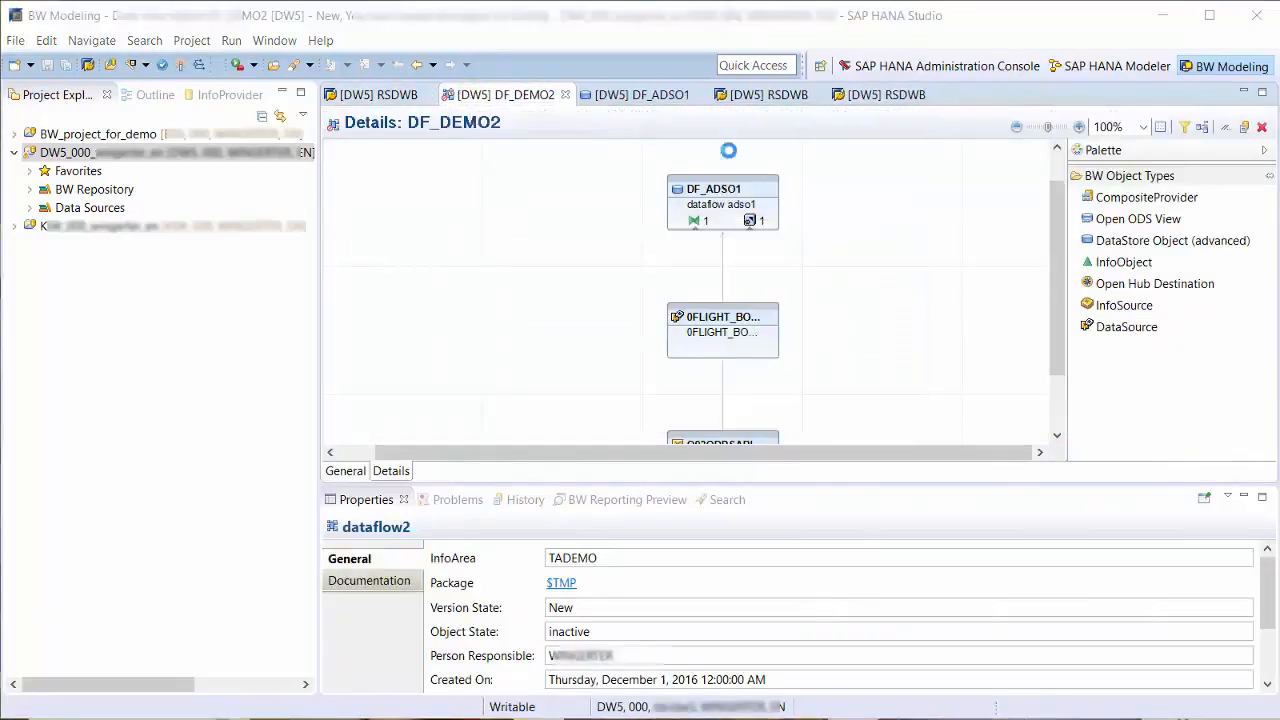
pyautogui.rightClick(878, 213)
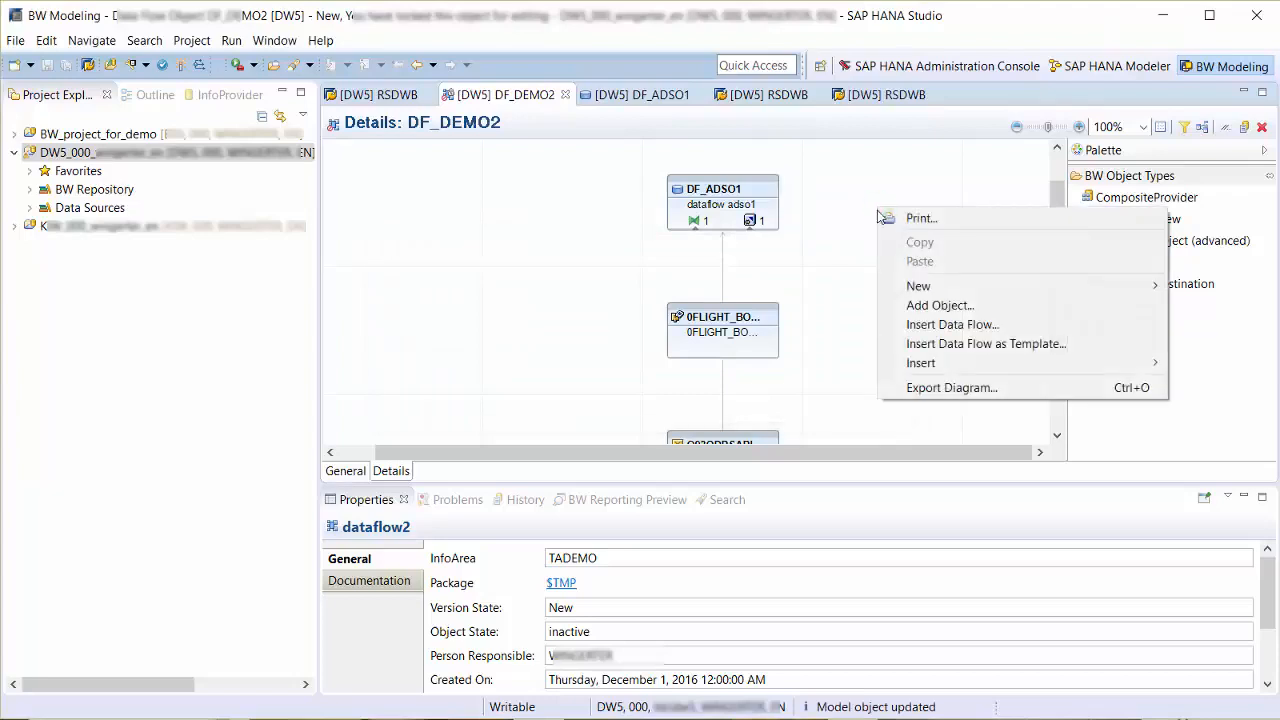
pyautogui.click(913, 310)
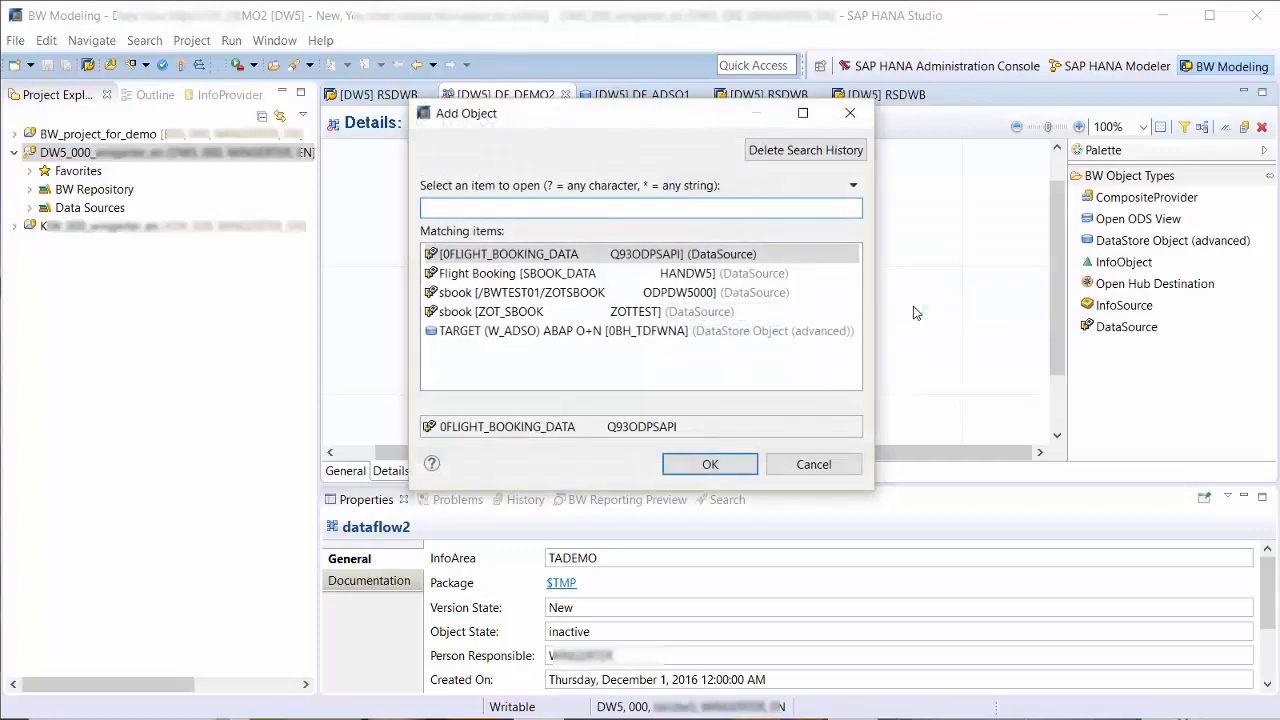
pyautogui.write('testadso')
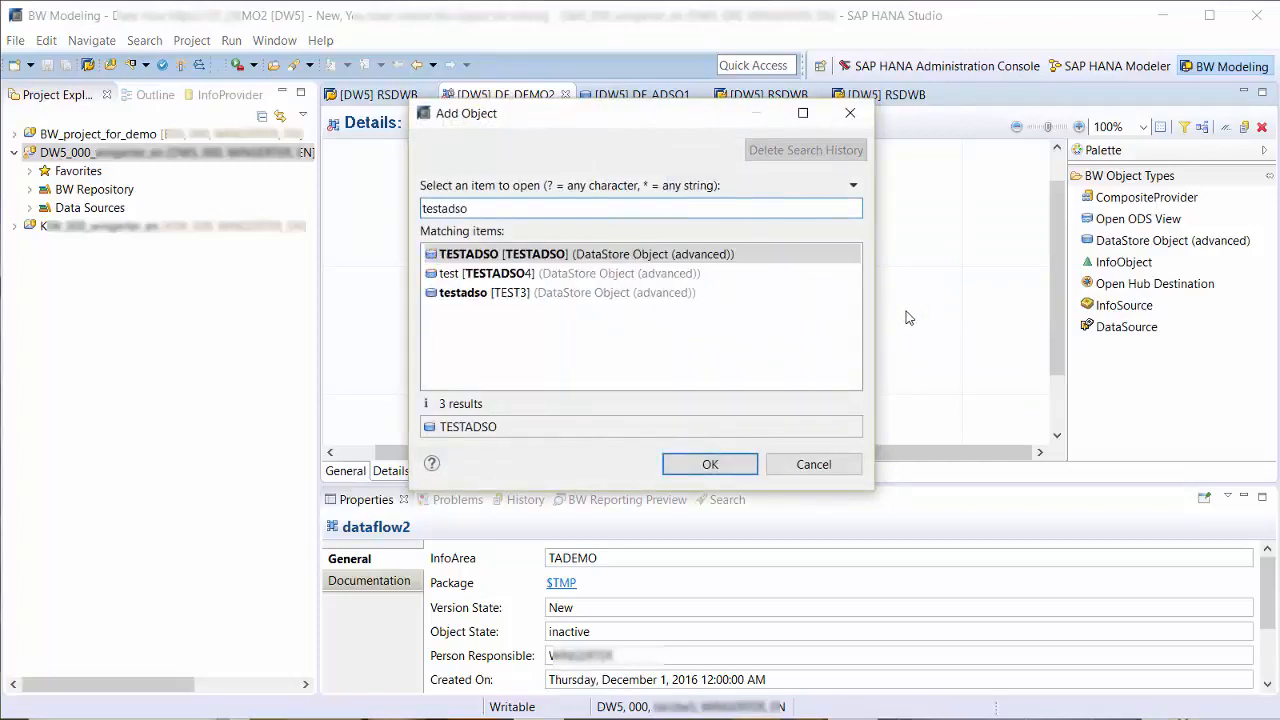
pyautogui.click(543, 273)
pyautogui.doubleClick(543, 273)
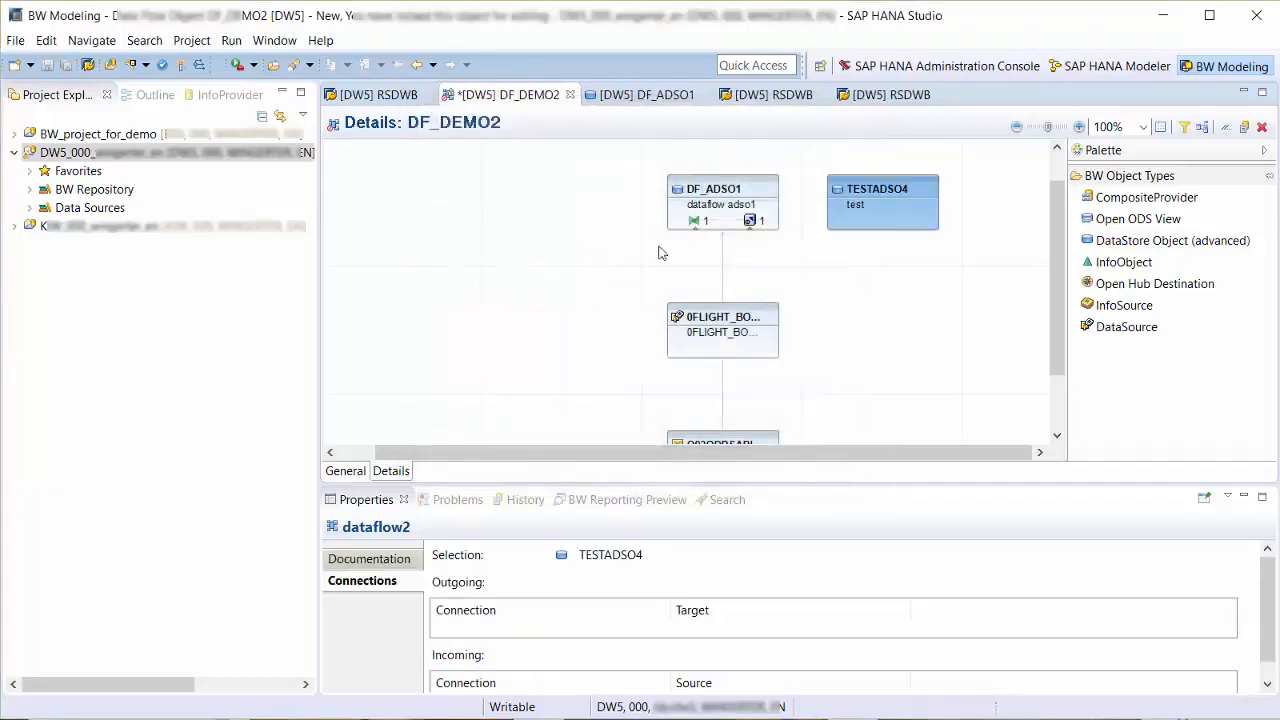
pyautogui.moveTo(1058, 192); pyautogui.dragTo(1058, 172)
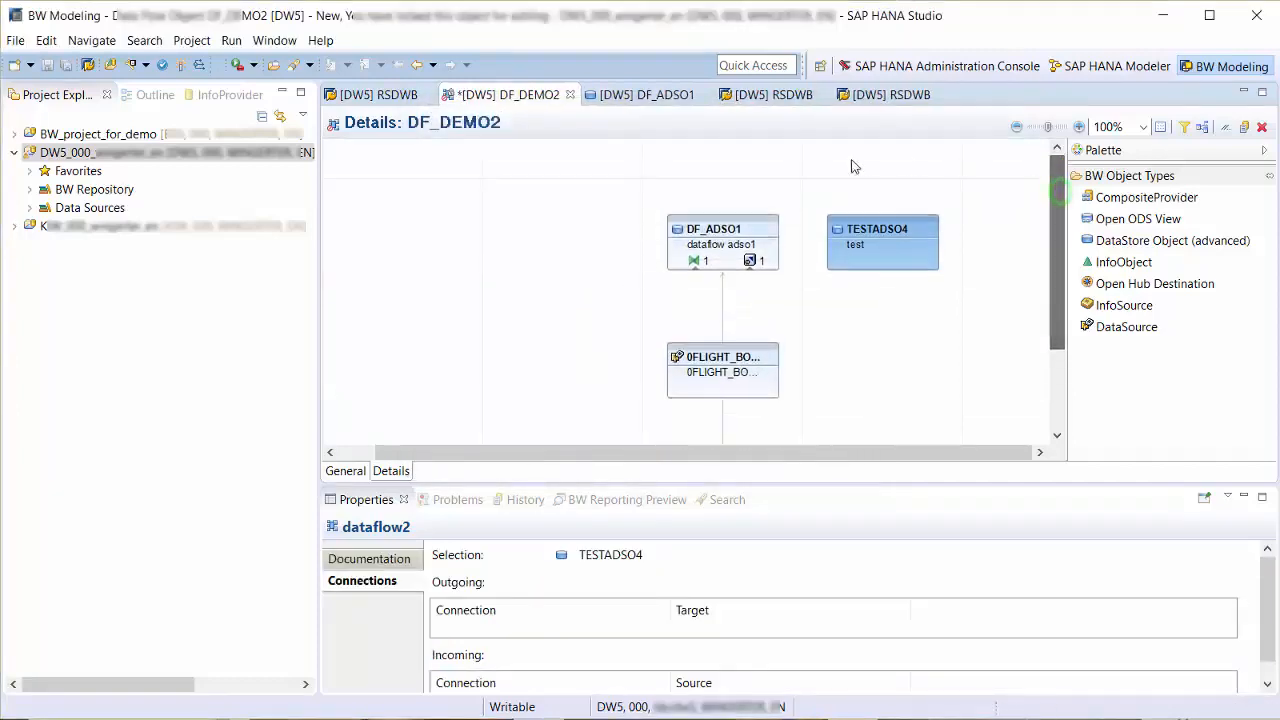
pyautogui.rightClick(834, 165)
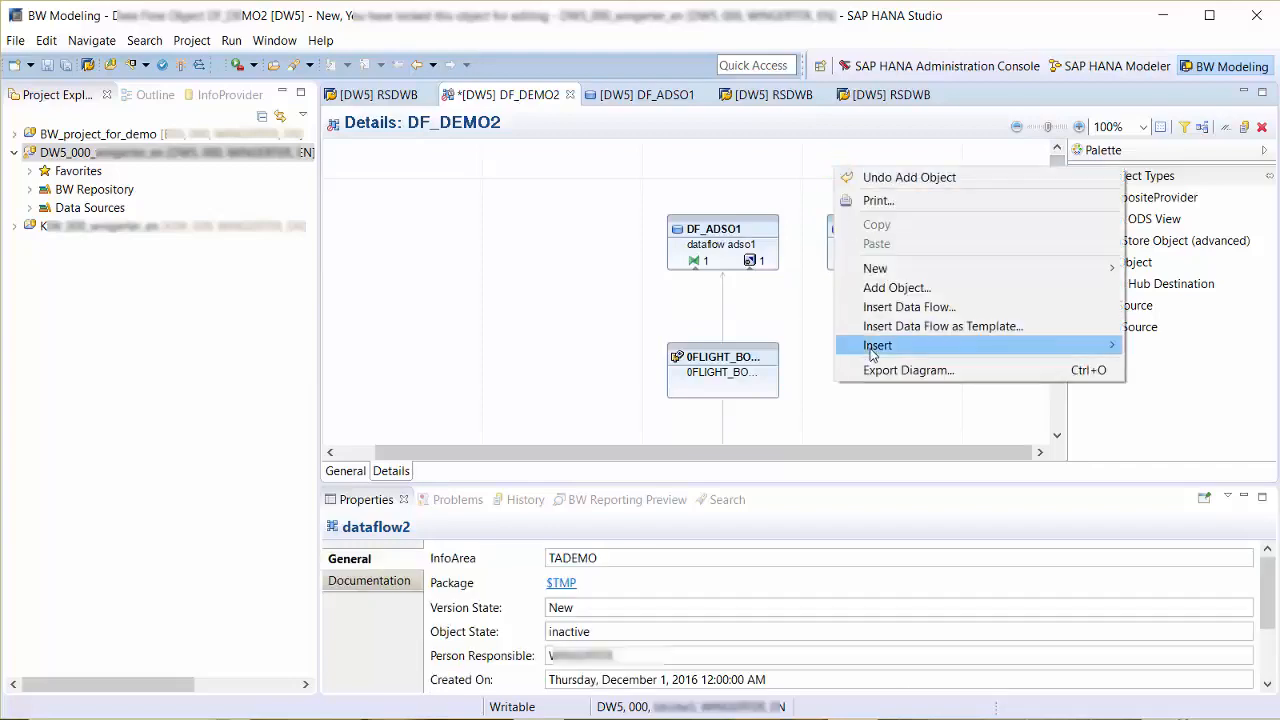
pyautogui.moveTo(872, 352)
pyautogui.click(824, 348)
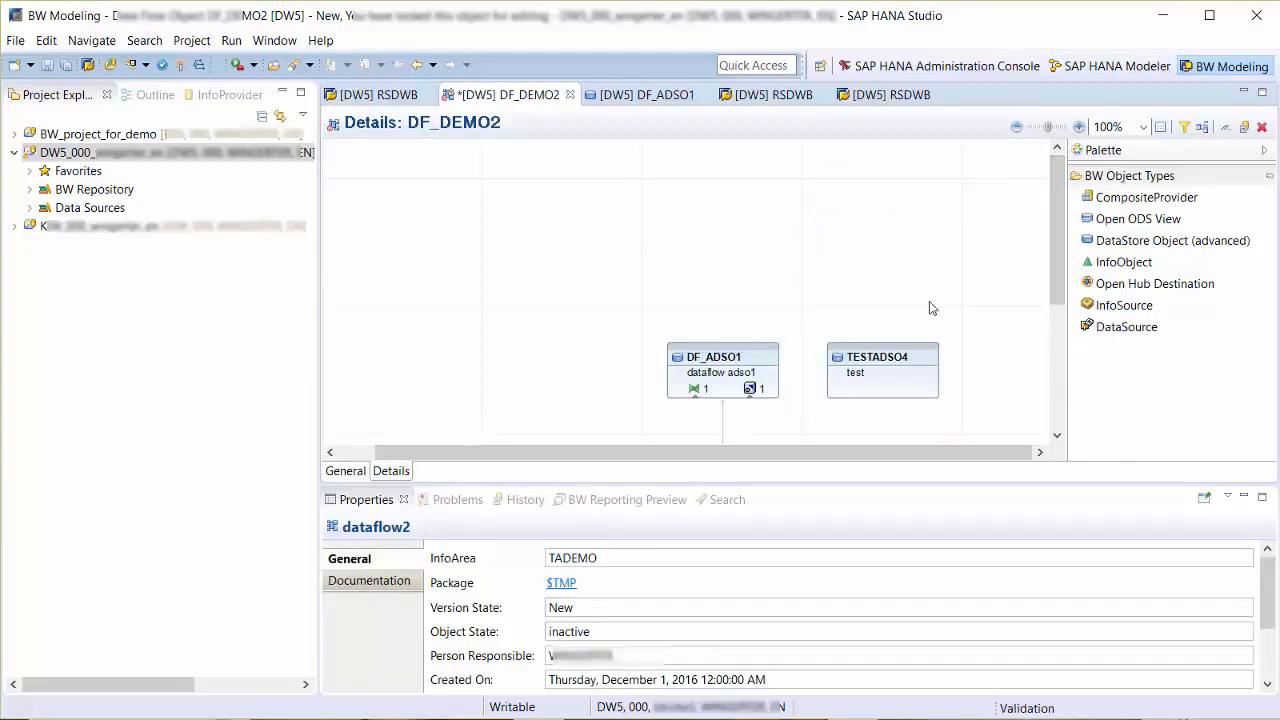
# - Place a new CompositeProvider node above DF_ADSO1 and connect both DF_ADSO1 and TESTADSO4 to it
pyautogui.moveTo(1100, 200); pyautogui.dragTo(780, 222)
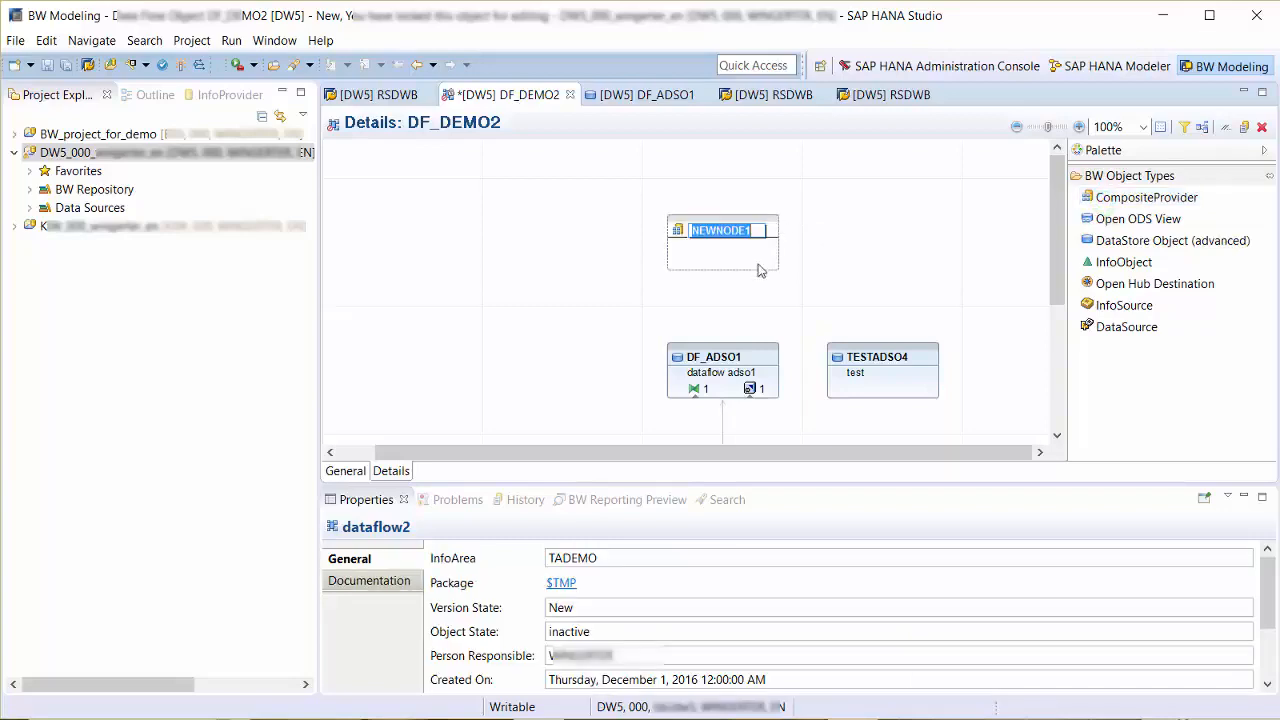
pyautogui.moveTo(718, 345); pyautogui.dragTo(728, 266)
pyautogui.moveTo(876, 355)
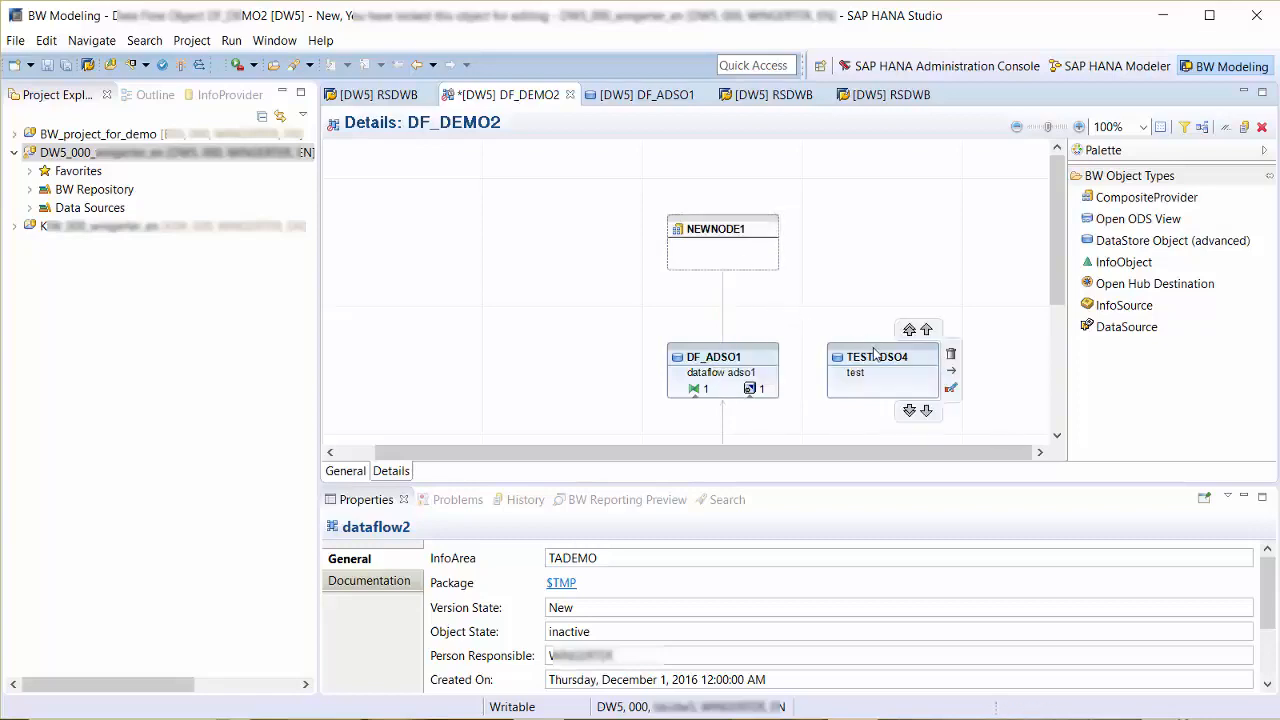
pyautogui.moveTo(880, 360); pyautogui.dragTo(737, 264)
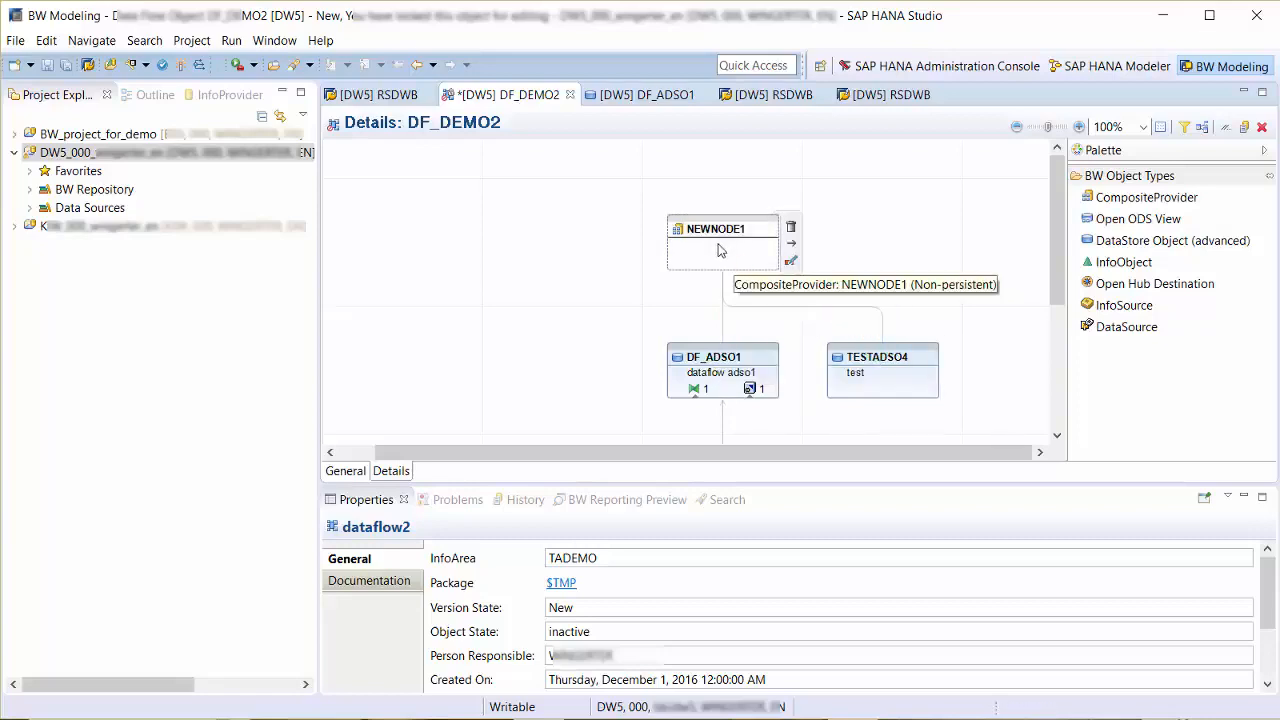
# - Create the new node's CompositeProvider as DF_CP with description dataflow CP, keeping dataflow adso1 and test as union providers
pyautogui.doubleClick(718, 250)
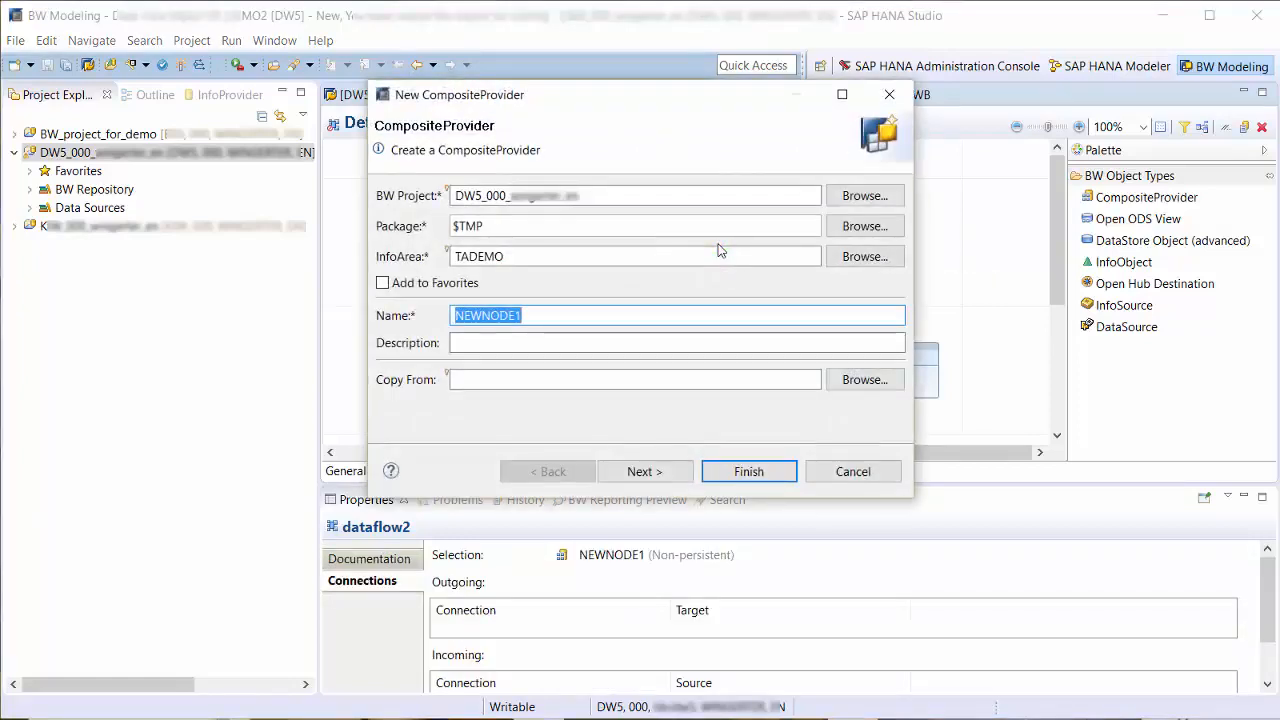
pyautogui.write('DF_CP')
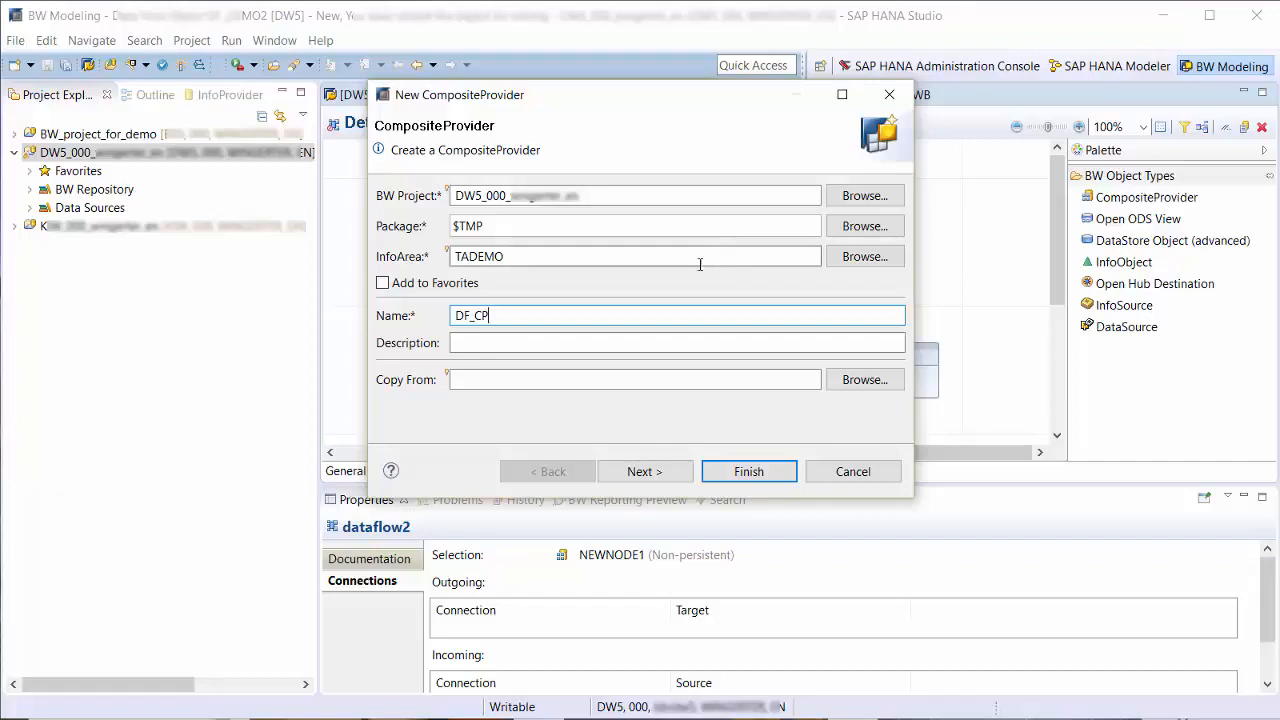
pyautogui.click(605, 341)
pyautogui.write('dat')
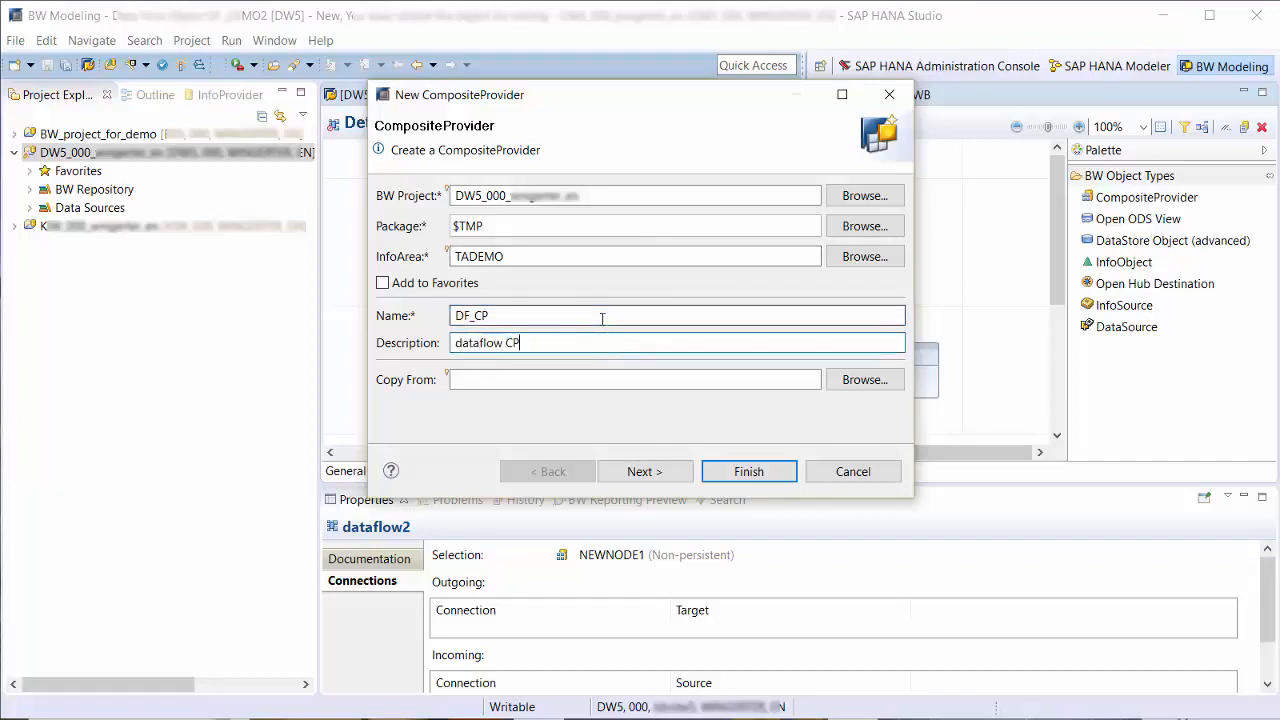
pyautogui.write('aflow CP')
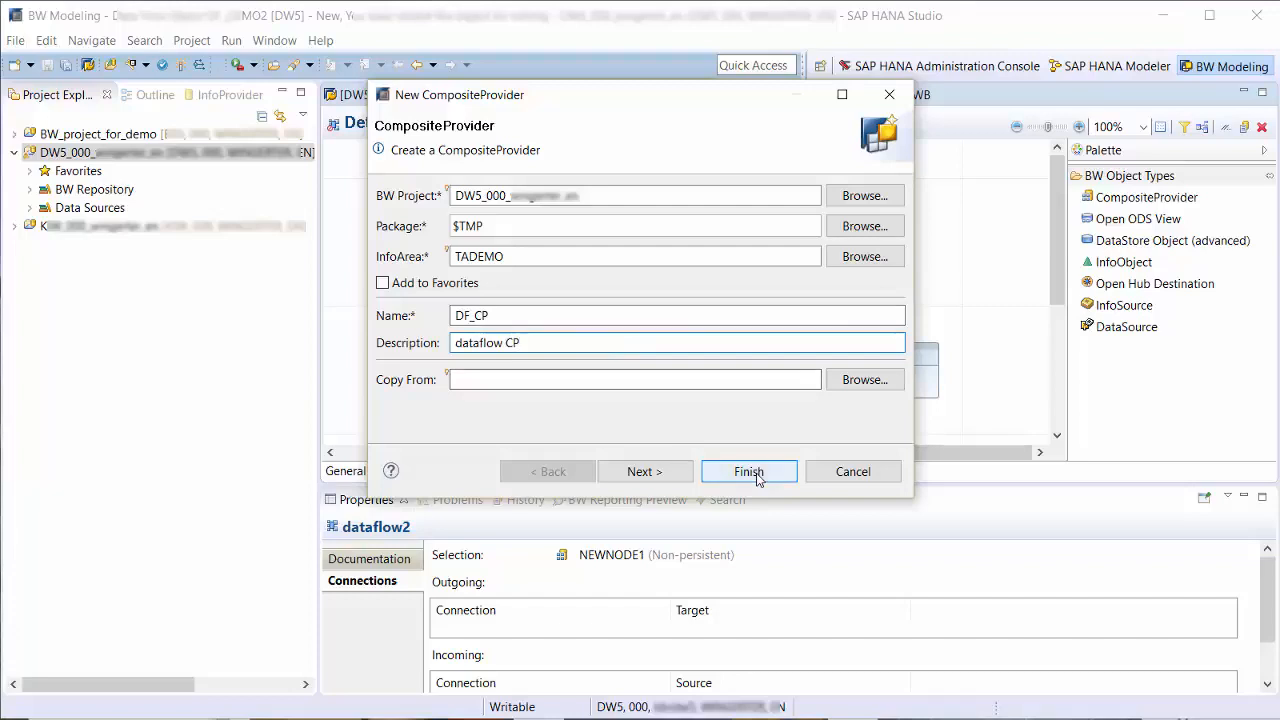
pyautogui.click(672, 475)
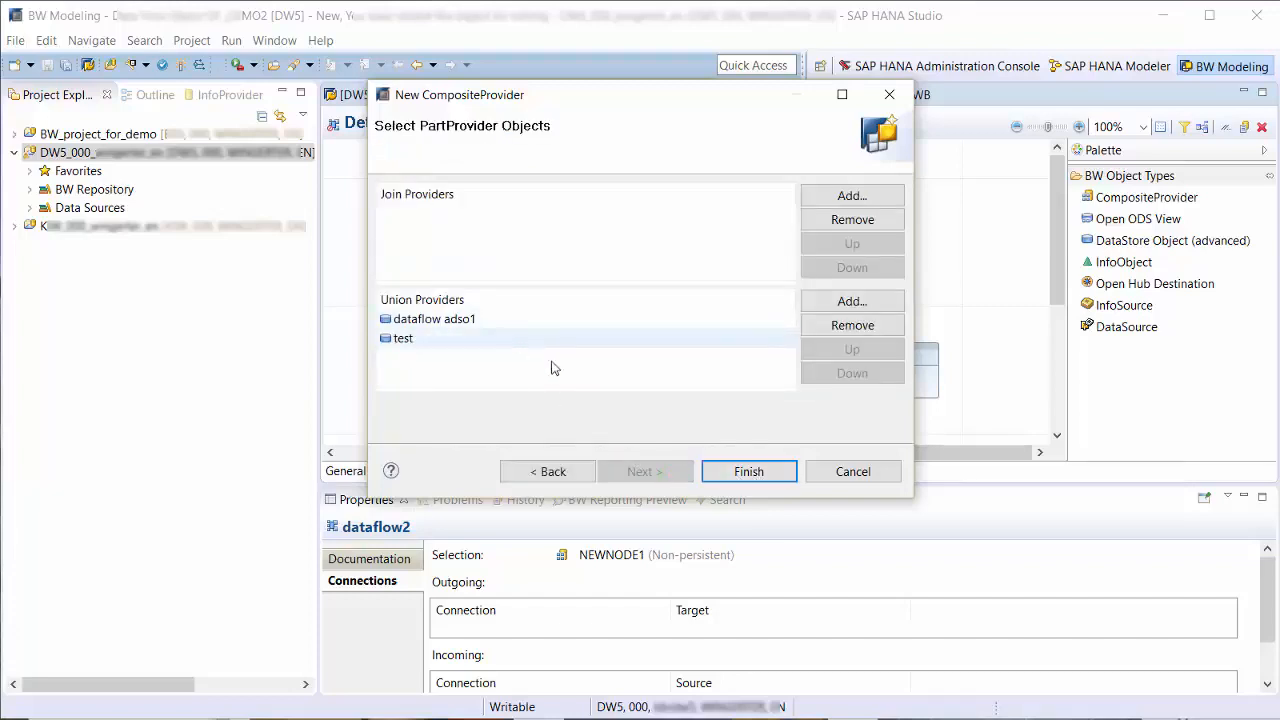
pyautogui.click(748, 472)
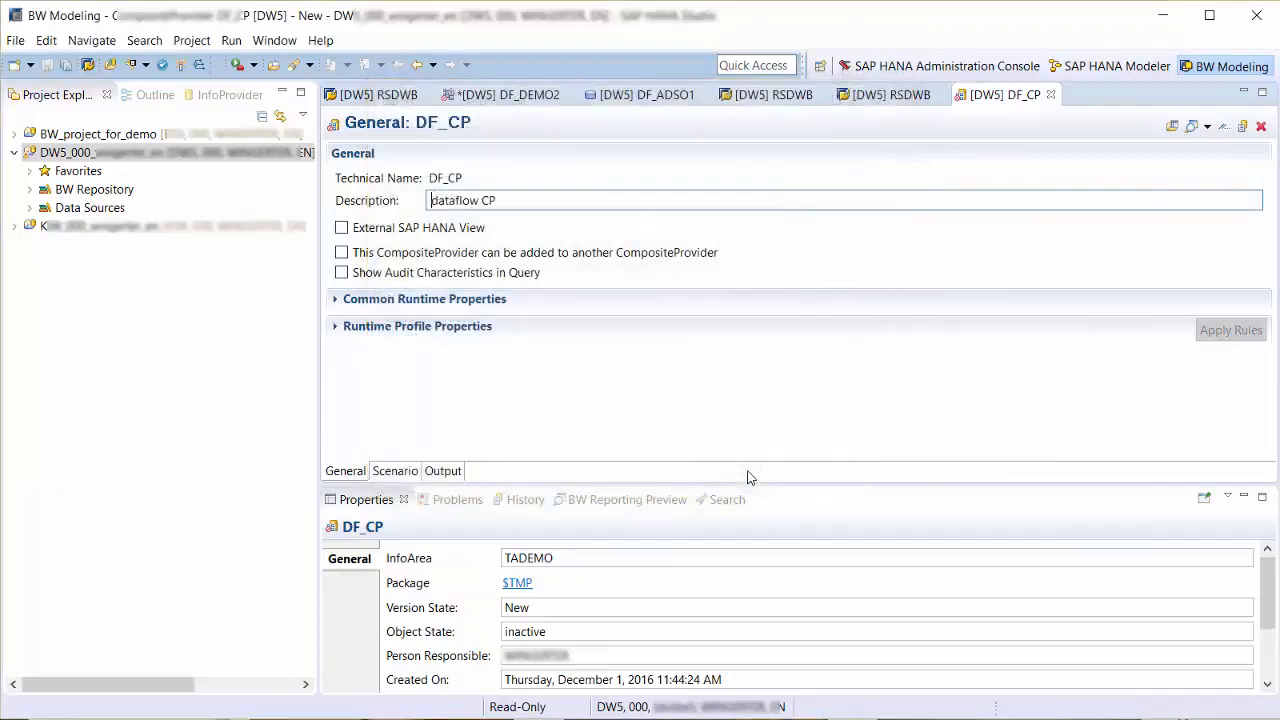
# - In the DF_CP scenario, create the assignments to the union target for both sources, dataflow adso1 and test
pyautogui.click(400, 472)
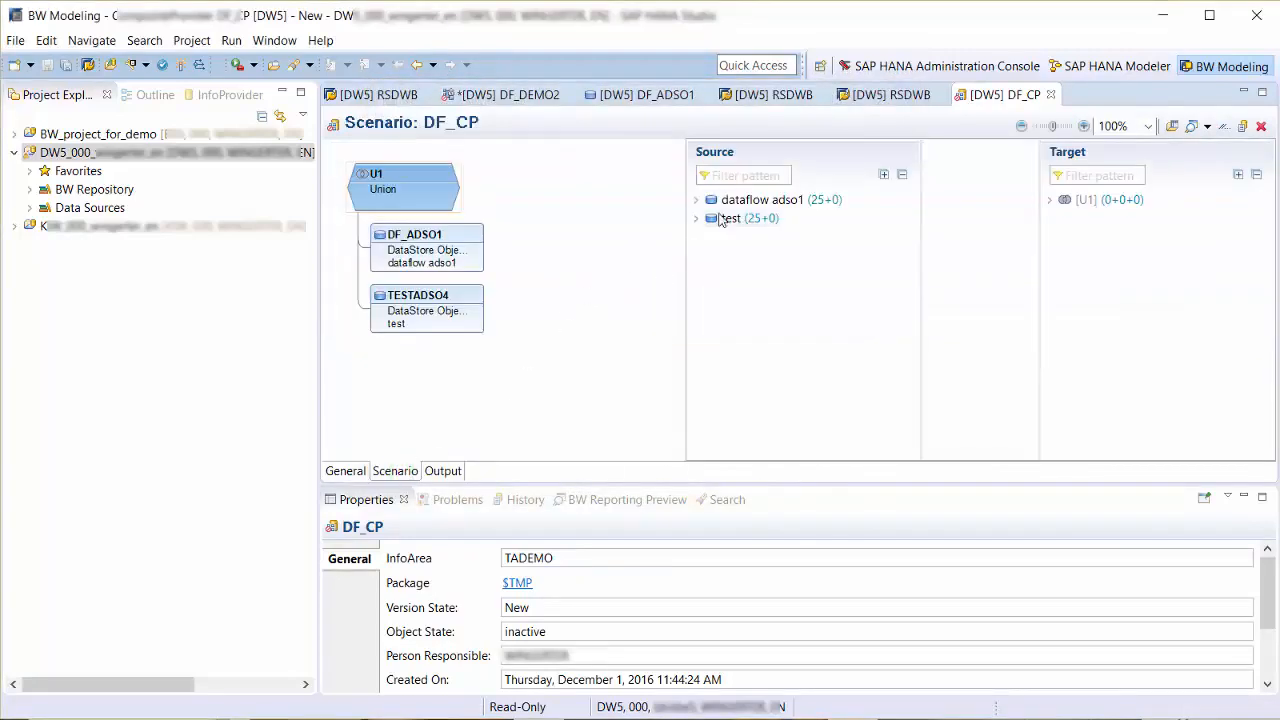
pyautogui.rightClick(733, 201)
pyautogui.click(748, 214)
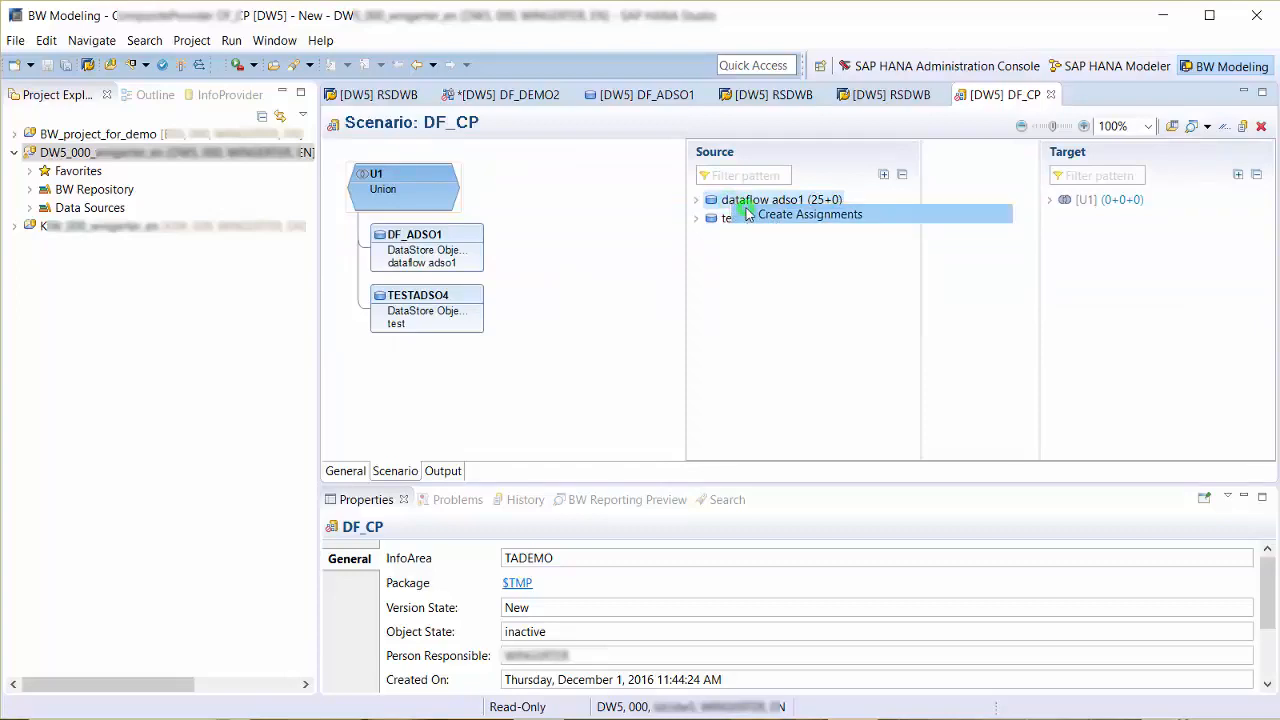
pyautogui.rightClick(733, 220)
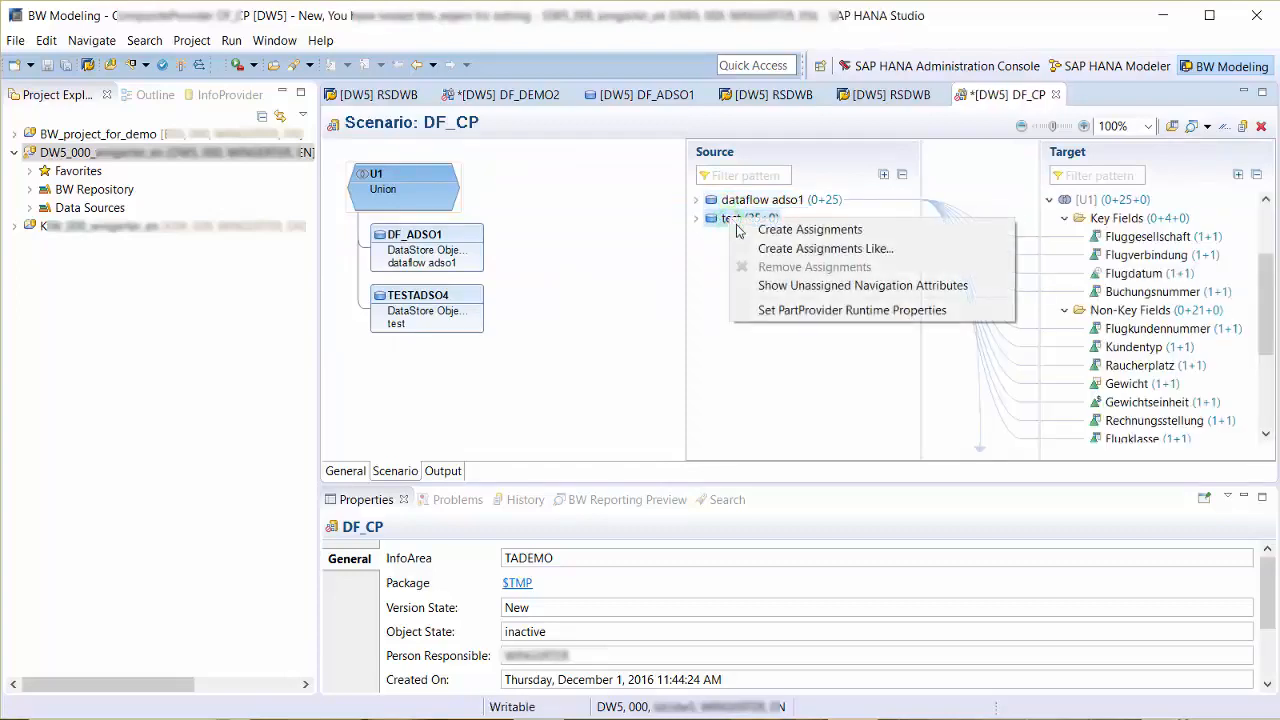
pyautogui.click(748, 229)
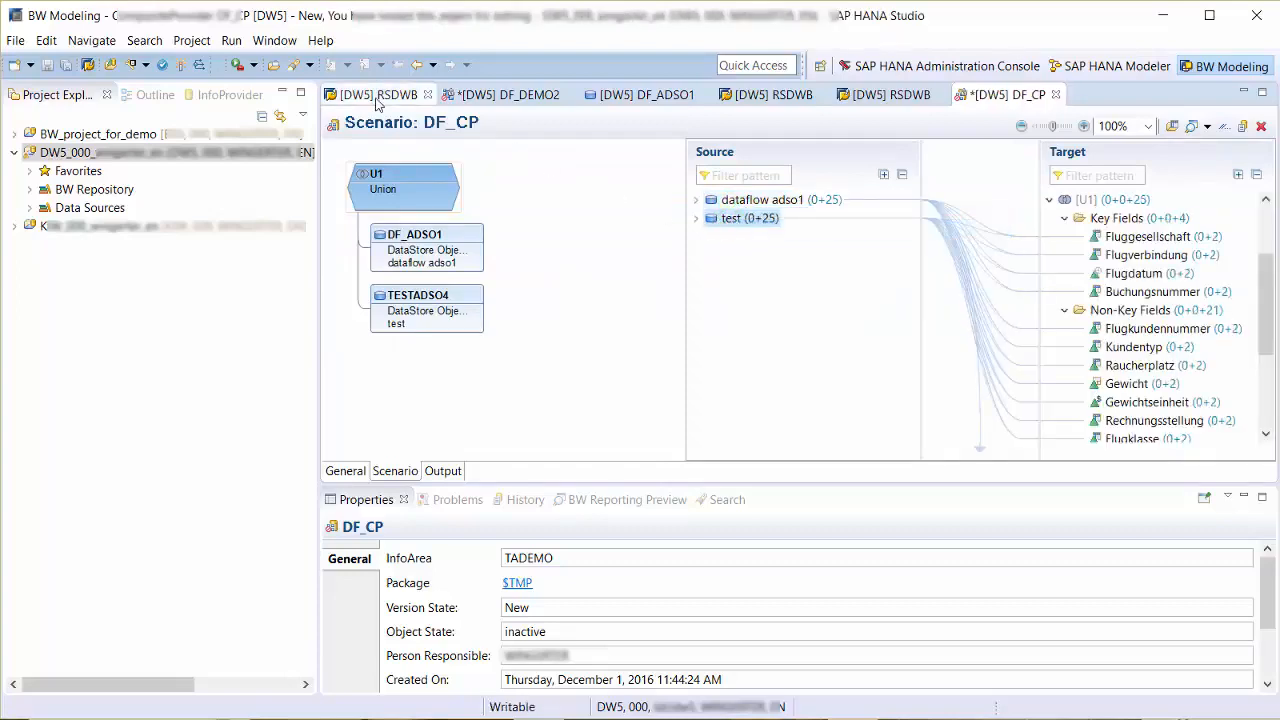
# - Activate the CompositeProvider DF_CP and return to the DF_DEMO2 data flow
pyautogui.click(183, 65)
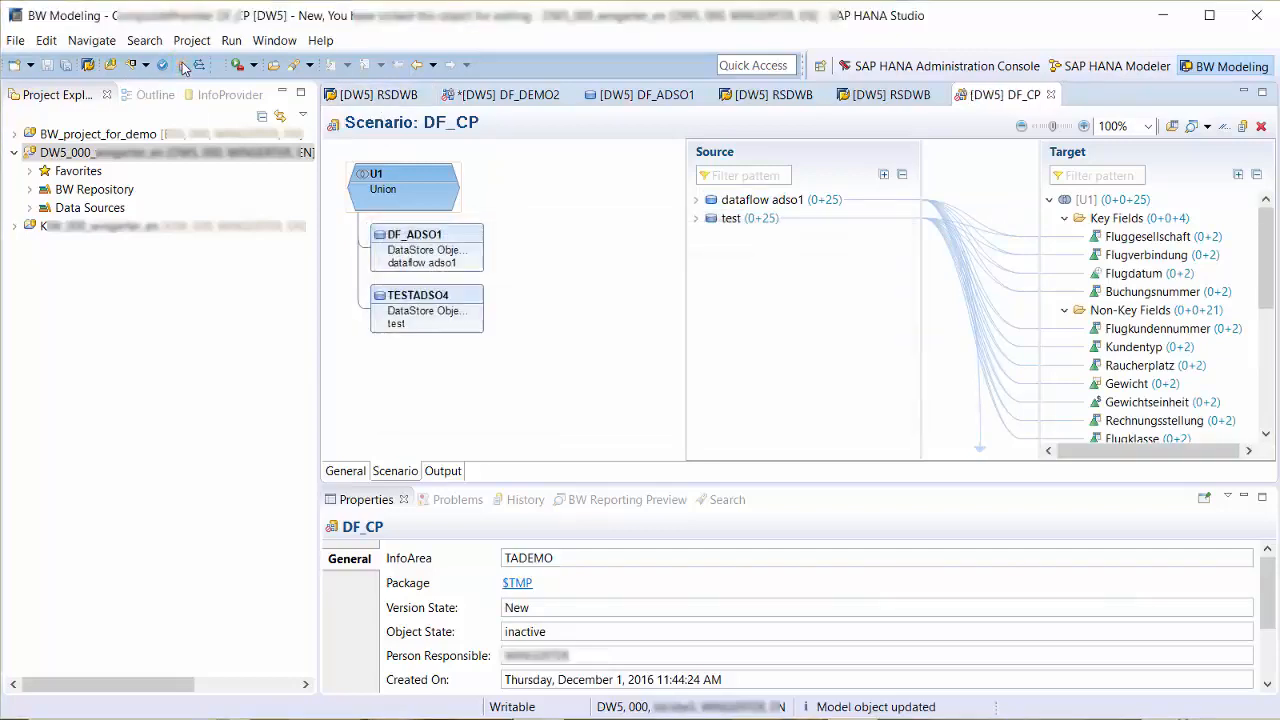
pyautogui.click(183, 65)
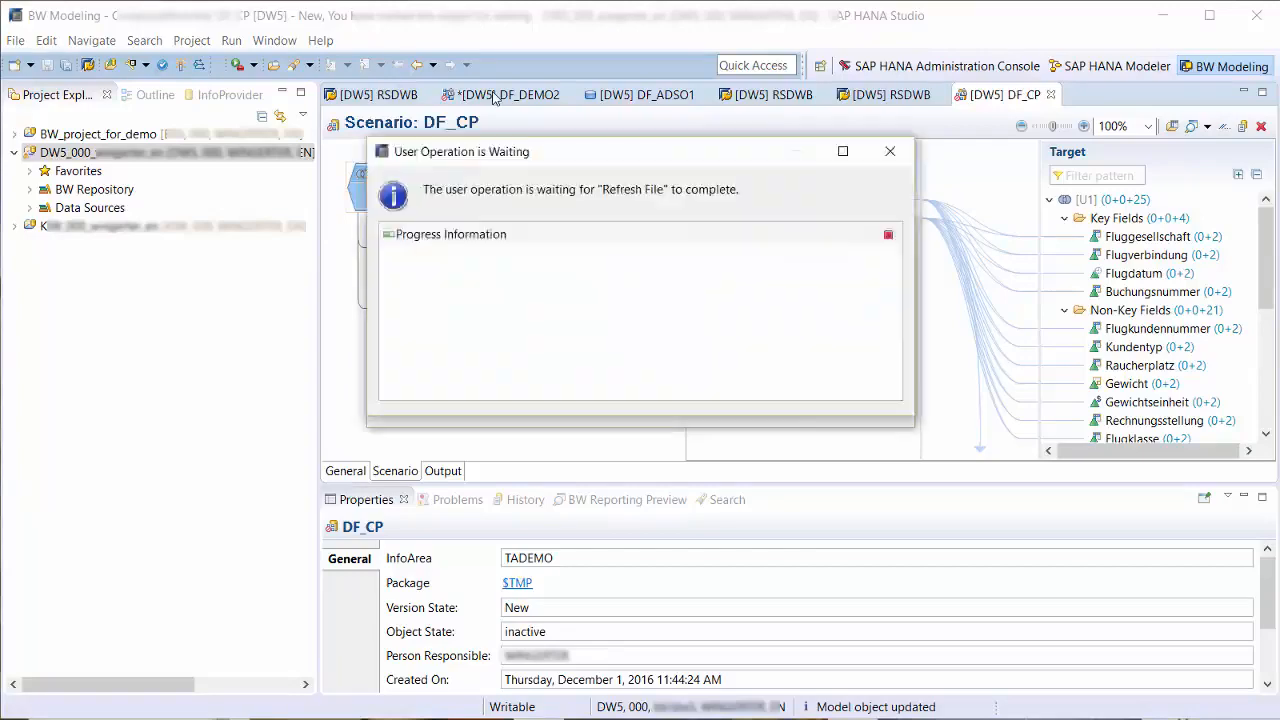
pyautogui.click(492, 96)
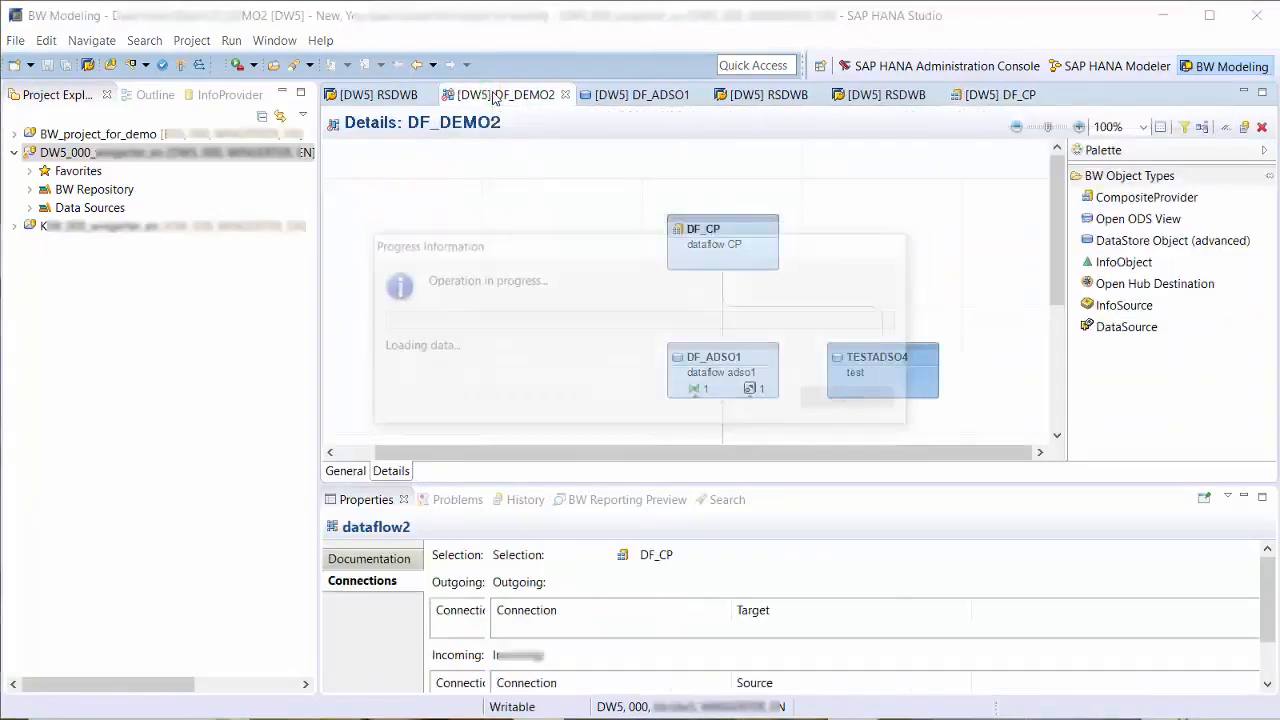